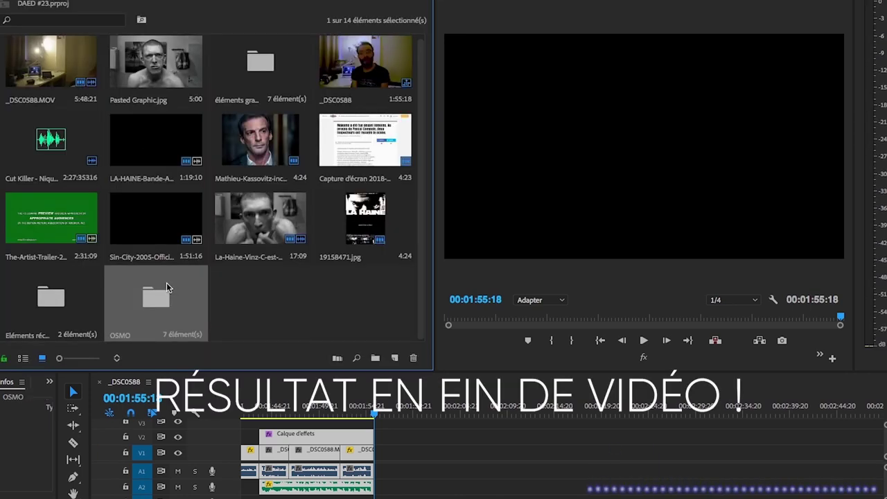
Add DJI_0246.MOV from the OSMO bin to V1 after the _DSC0588 clips.
{"action": "double_click", "coordinate": [166, 282]}
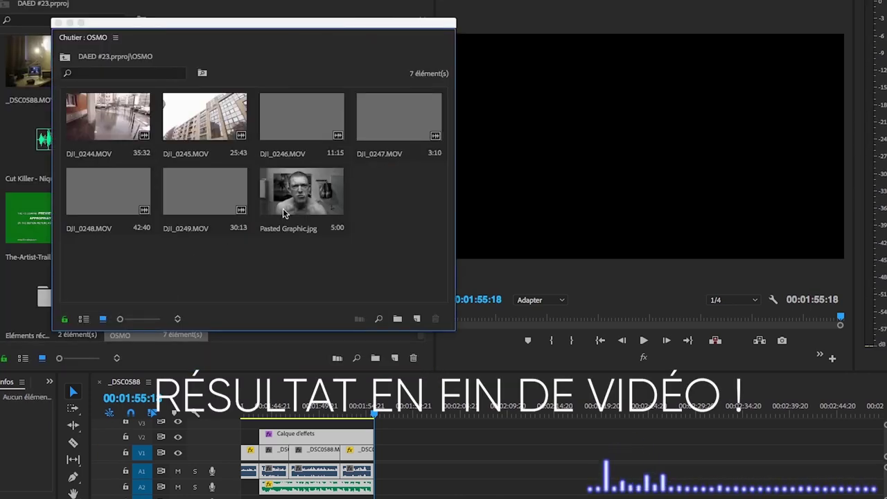
{"action": "left_click", "coordinate": [305, 193]}
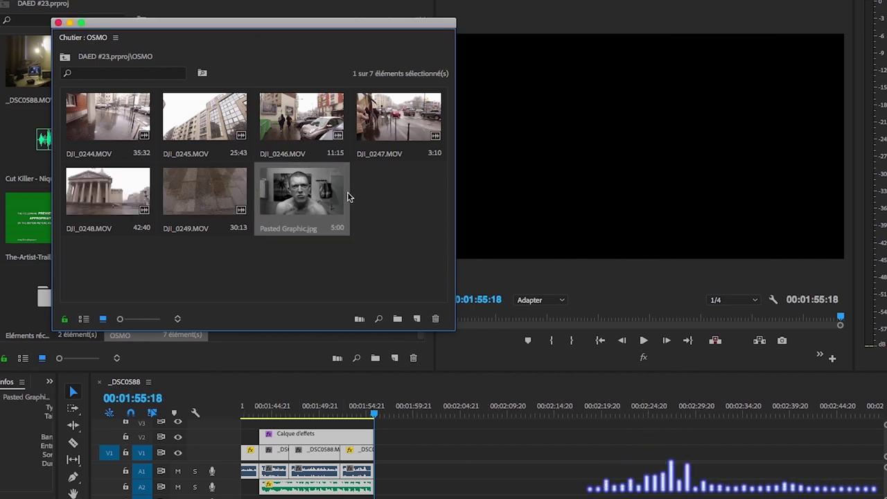
{"action": "left_click", "coordinate": [312, 121]}
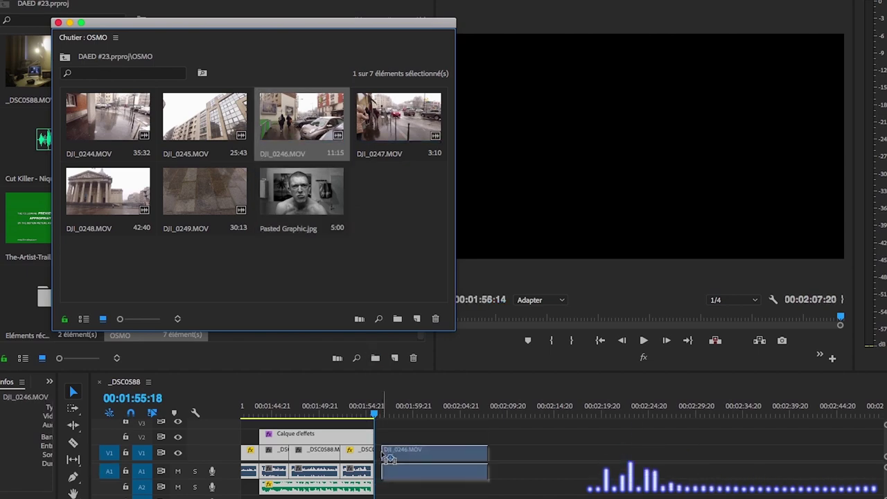
{"action": "left_click_drag", "start_coordinate": [380, 415], "coordinate": [381, 454]}
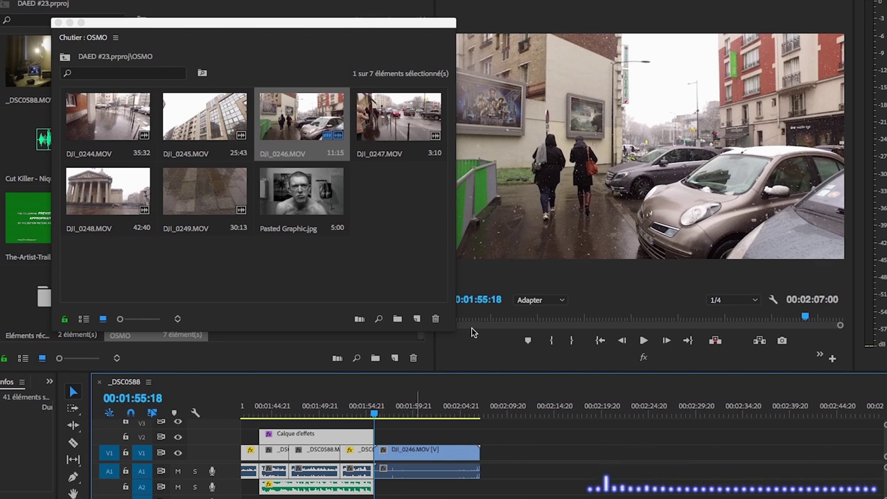
Close the OSMO bin, place the playhead in the new clip, and load Pasted Graphic.jpg in the source monitor.
{"action": "left_click", "coordinate": [58, 23]}
{"action": "left_click", "coordinate": [393, 408]}
{"action": "double_click", "coordinate": [155, 62]}
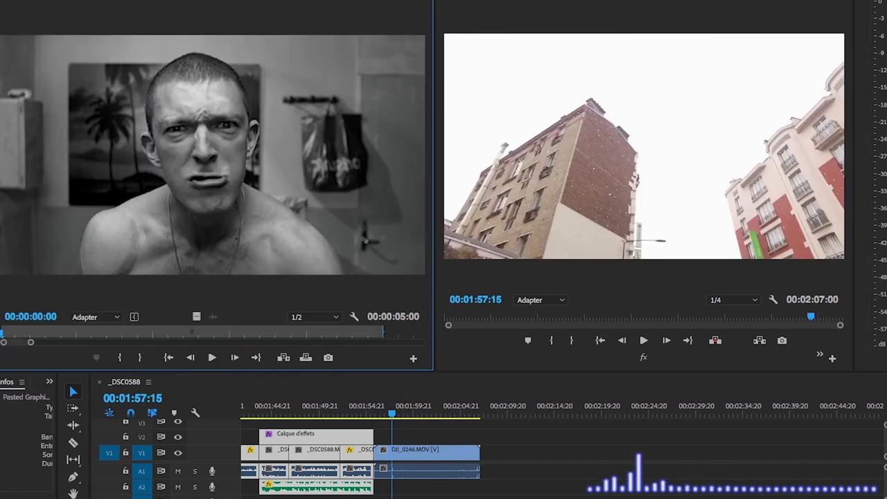
Put the playhead at 02:01:01 and select the DJI_0246.MOV clip for grading.
{"action": "left_click", "coordinate": [424, 414]}
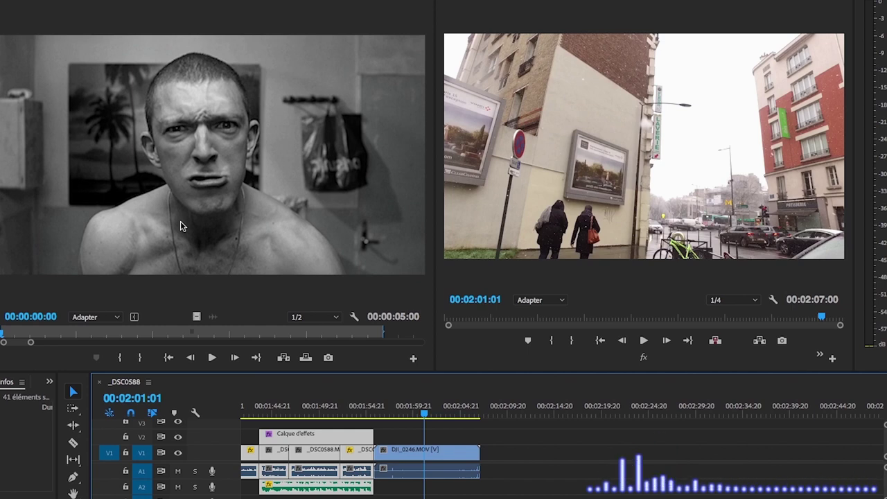
{"action": "left_click", "coordinate": [397, 459]}
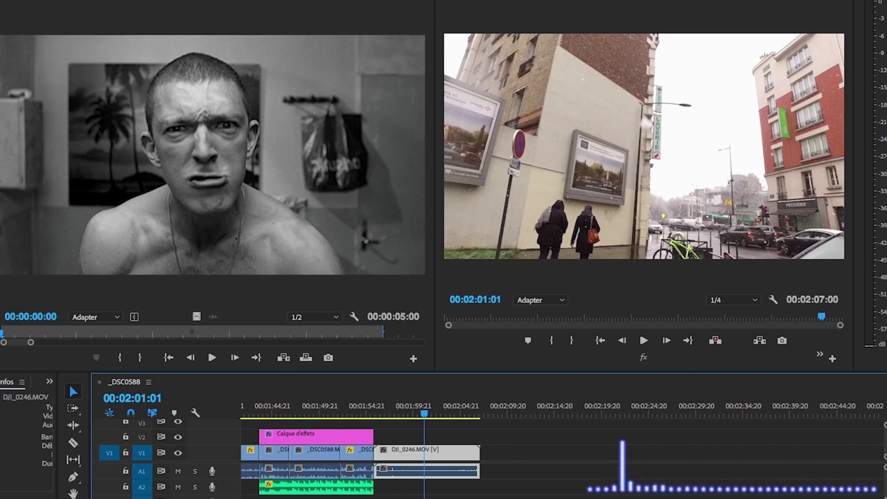
{"action": "left_click", "coordinate": [388, 1]}
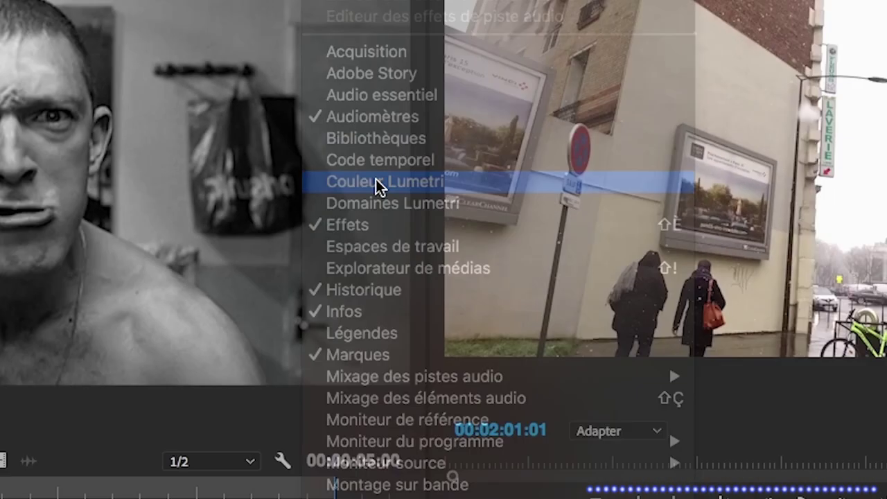
Open Couleur Lumetri as a floating panel, position it, and collapse Correction de base.
{"action": "left_click", "coordinate": [322, 227]}
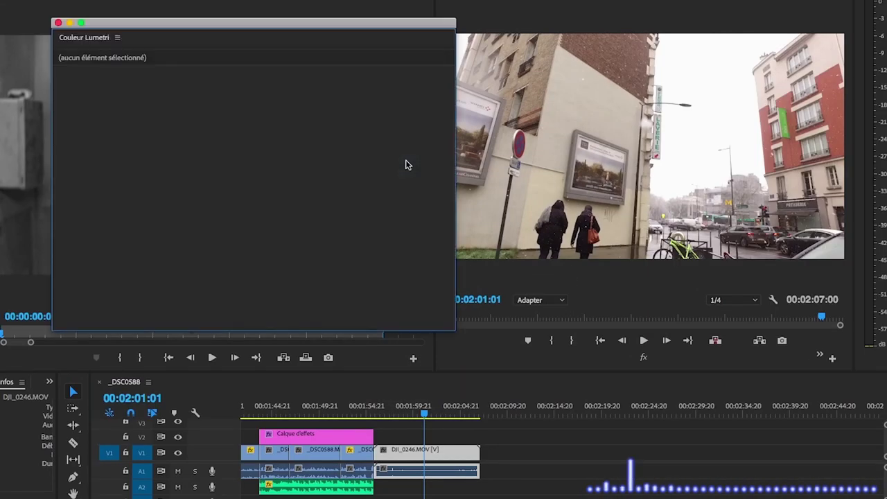
{"action": "left_click_drag", "start_coordinate": [277, 27], "coordinate": [474, 285]}
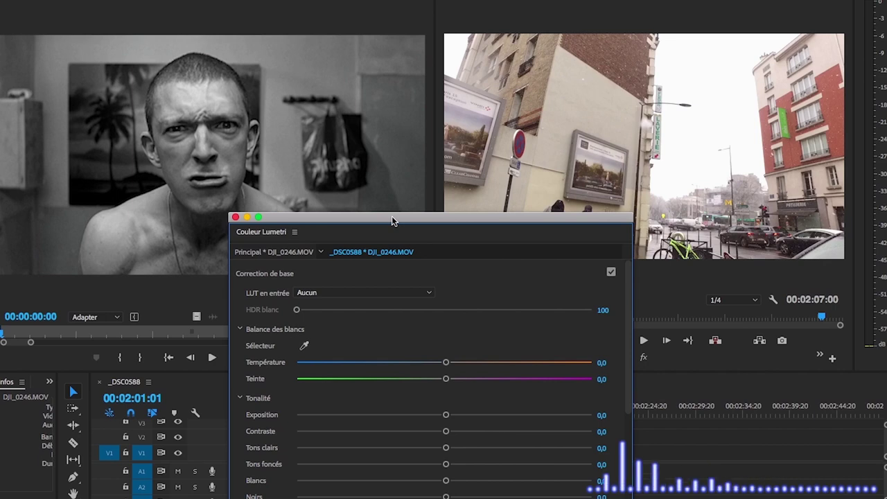
{"action": "left_click_drag", "start_coordinate": [392, 217], "coordinate": [386, 180]}
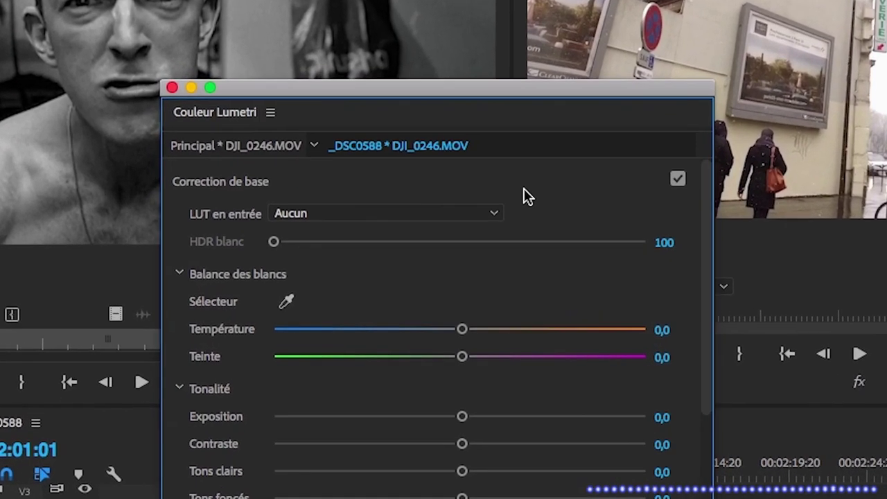
{"action": "left_click", "coordinate": [488, 242]}
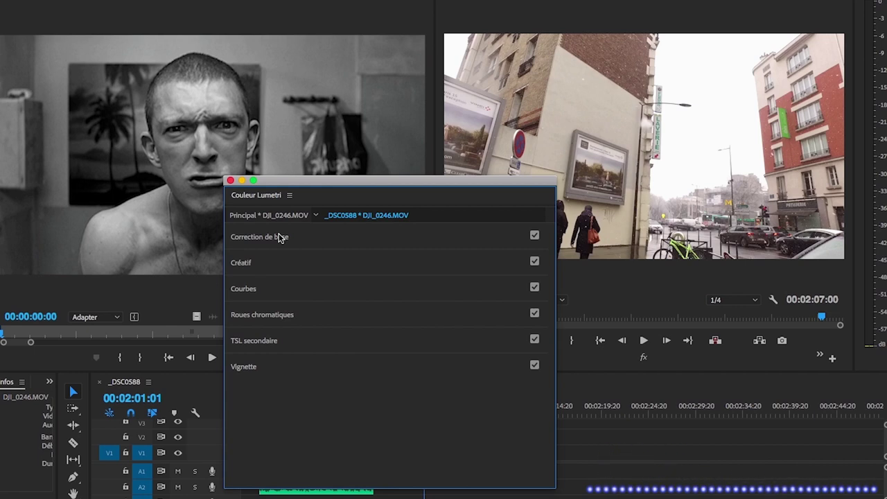
{"action": "left_click_drag", "start_coordinate": [330, 180], "coordinate": [556, 166]}
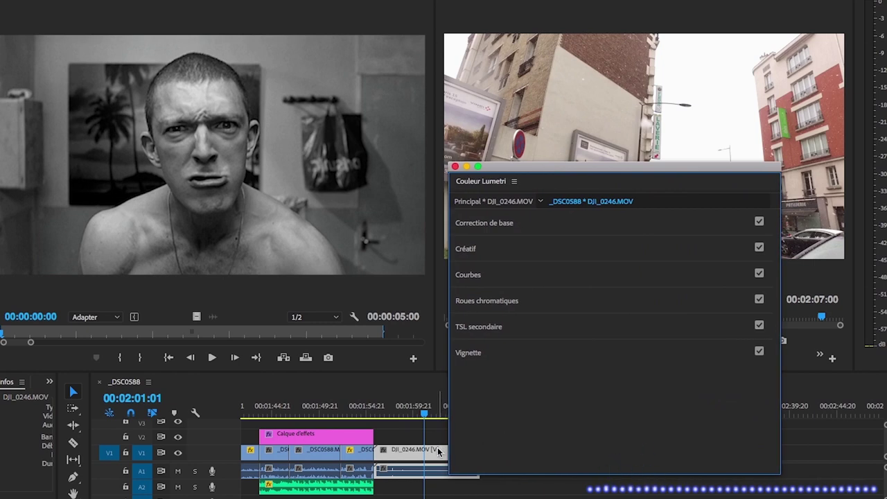
Drop Saturation to 0 to make the clip black and white, and lower Exposition to -1.7.
{"action": "left_click", "coordinate": [497, 226]}
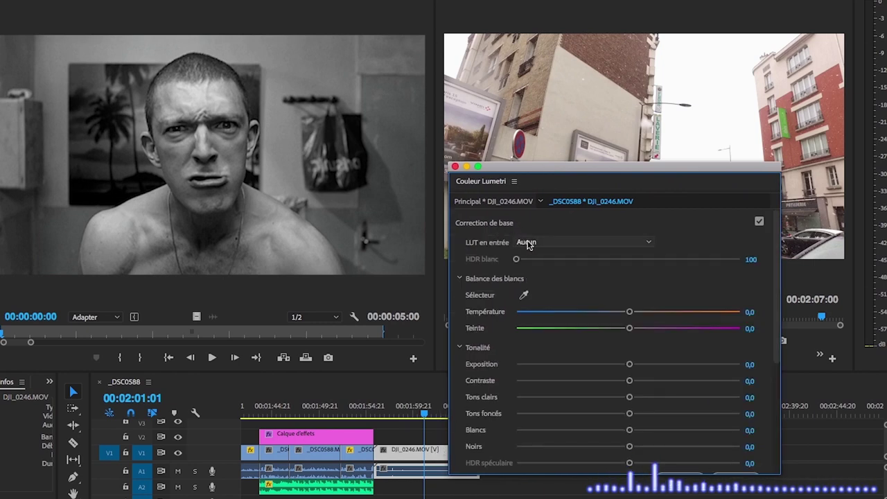
{"action": "scroll", "coordinate": [777, 279], "scroll_direction": "down", "scroll_amount": 1}
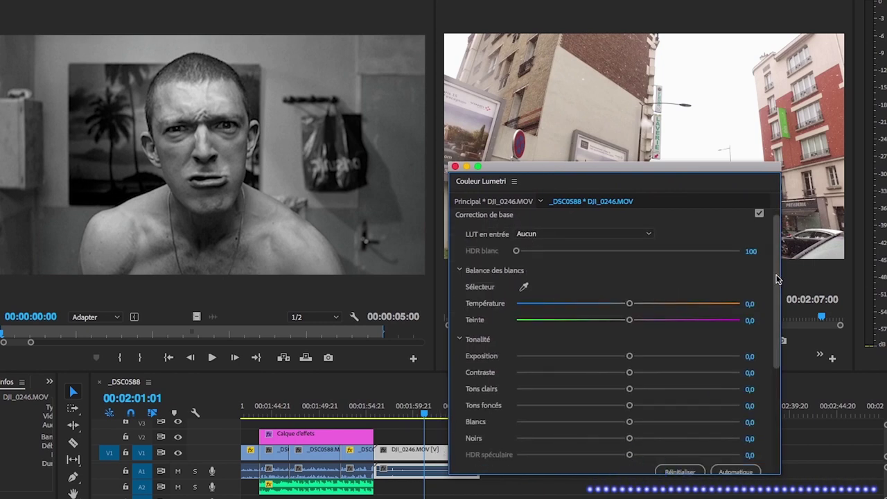
{"action": "left_click_drag", "start_coordinate": [777, 278], "coordinate": [779, 300]}
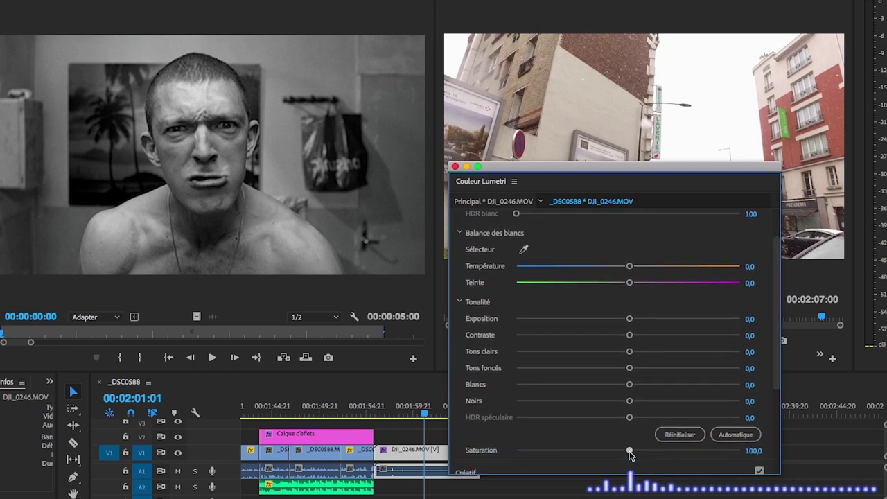
{"action": "left_click_drag", "start_coordinate": [630, 452], "coordinate": [516, 451]}
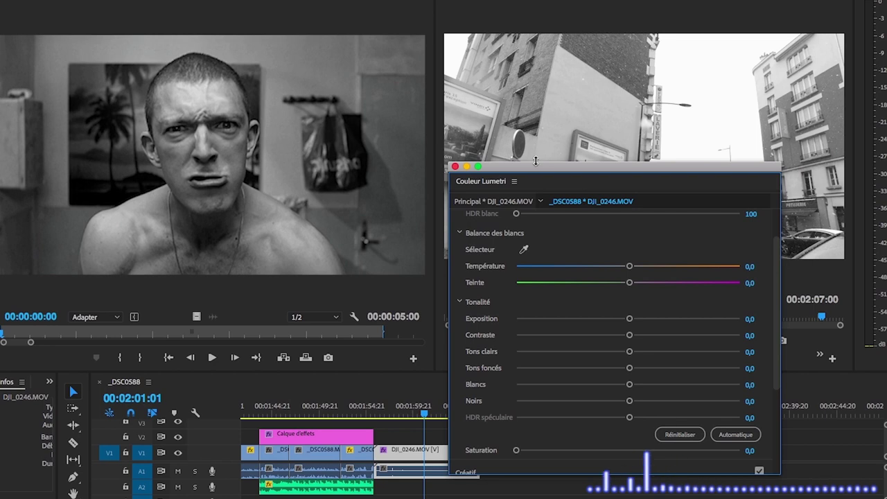
{"action": "left_click_drag", "start_coordinate": [535, 164], "coordinate": [392, 278]}
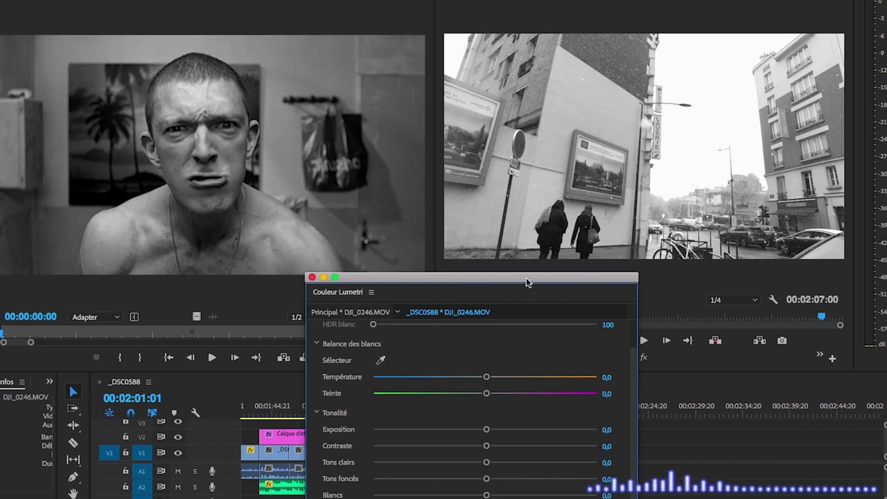
{"action": "left_click_drag", "start_coordinate": [487, 430], "coordinate": [447, 430]}
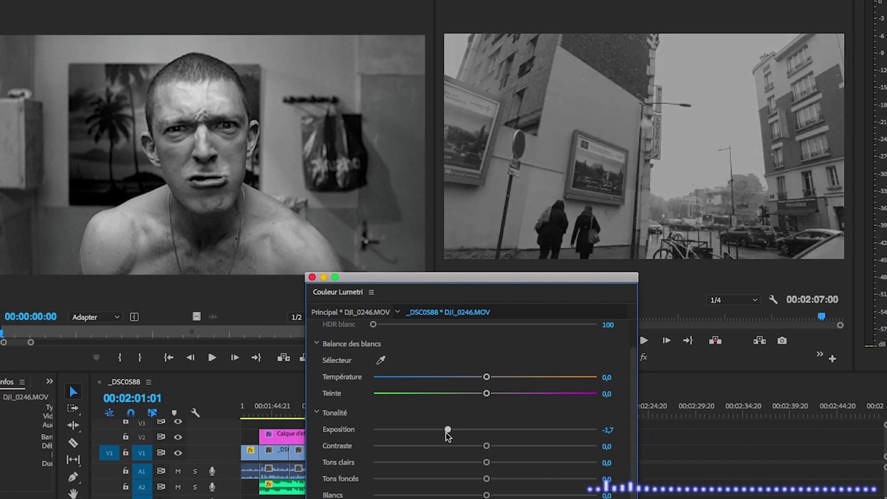
Set Exposition to -1,4, Contraste to 54,2 and raise Tons clairs to 55,4.
{"action": "left_click_drag", "start_coordinate": [447, 429], "coordinate": [453, 429]}
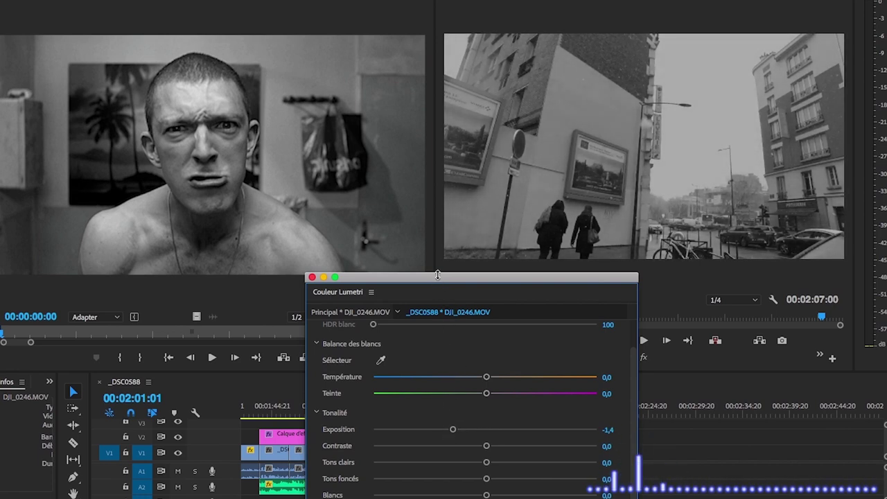
{"action": "left_click_drag", "start_coordinate": [437, 277], "coordinate": [415, 168]}
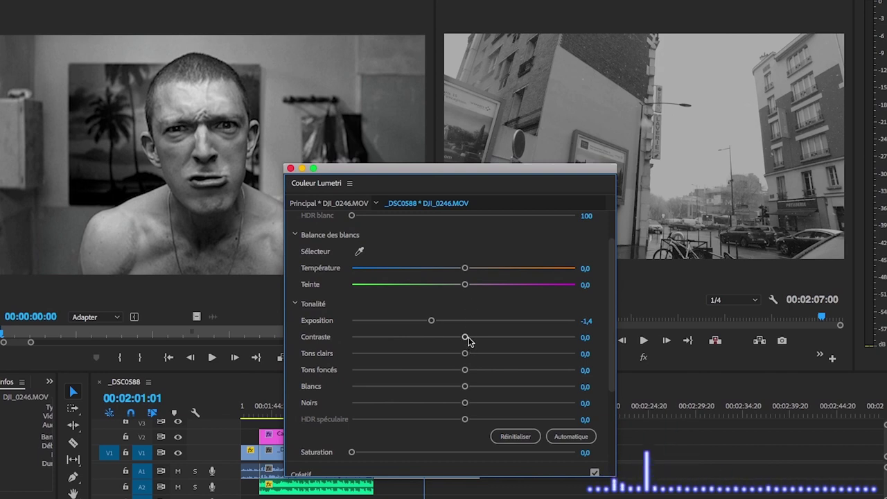
{"action": "left_click_drag", "start_coordinate": [468, 340], "coordinate": [489, 342]}
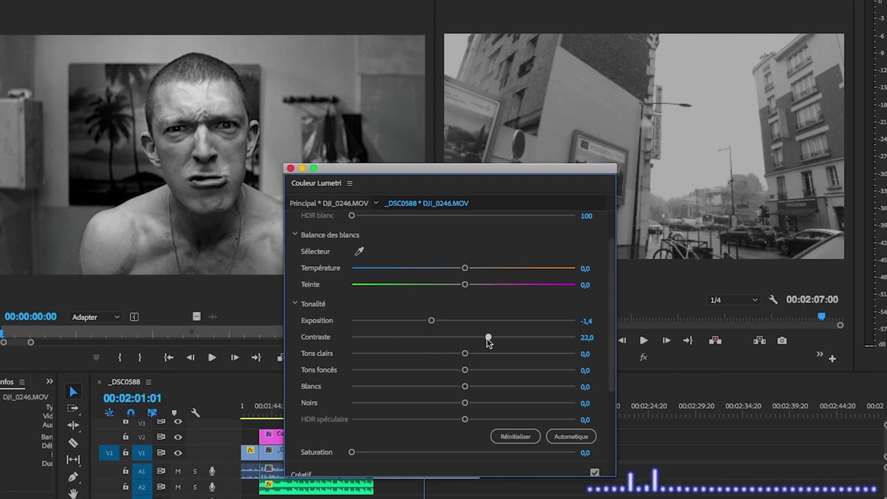
{"action": "left_click_drag", "start_coordinate": [489, 340], "coordinate": [576, 339]}
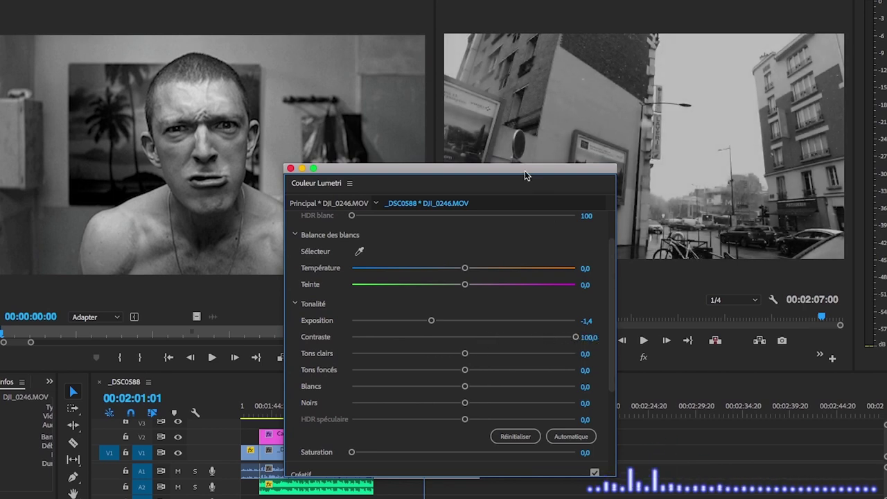
{"action": "mouse_move", "coordinate": [524, 171]}
{"action": "left_mouse_down"}
{"action": "mouse_move", "coordinate": [320, 256]}
{"action": "mouse_move", "coordinate": [466, 228]}
{"action": "left_mouse_up"}
{"action": "left_click_drag", "start_coordinate": [390, 227], "coordinate": [422, 228]}
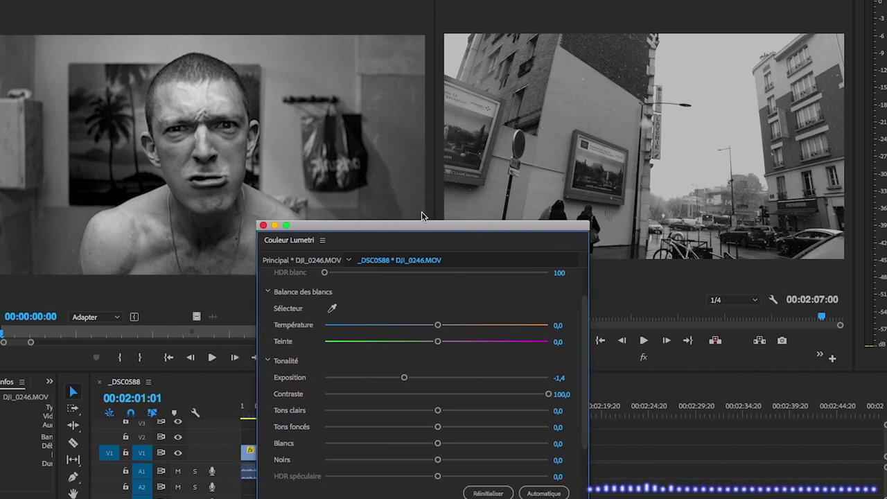
{"action": "left_click_drag", "start_coordinate": [549, 394], "coordinate": [503, 396]}
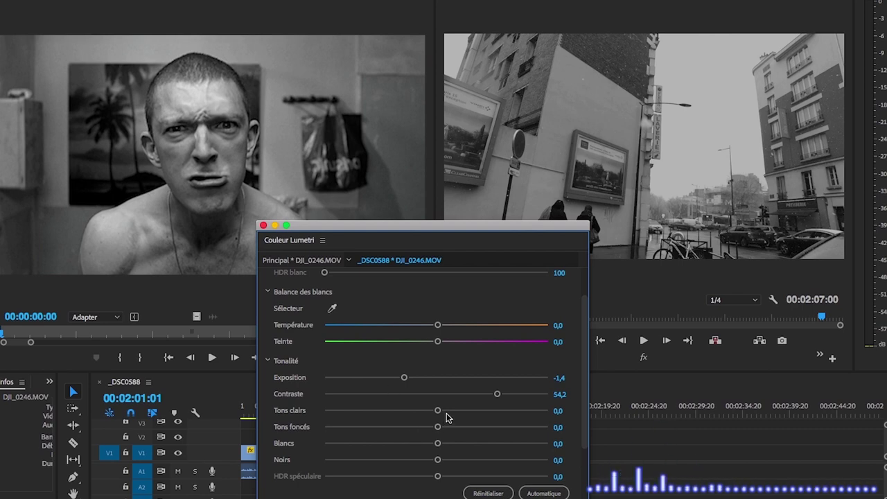
{"action": "left_click_drag", "start_coordinate": [438, 411], "coordinate": [496, 411]}
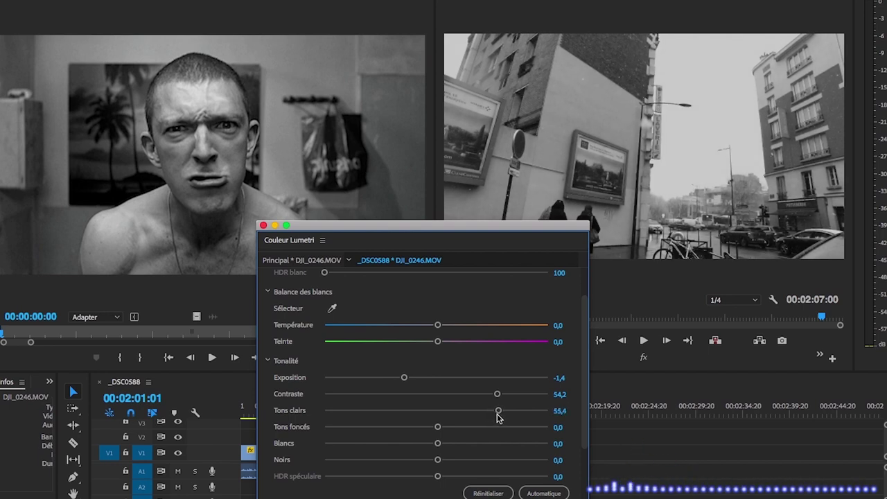
Deepen the dark tones with Tons foncés at -43,5 and Noirs at -26,6.
{"action": "left_click_drag", "start_coordinate": [437, 427], "coordinate": [419, 427]}
{"action": "left_click_drag", "start_coordinate": [437, 460], "coordinate": [405, 460]}
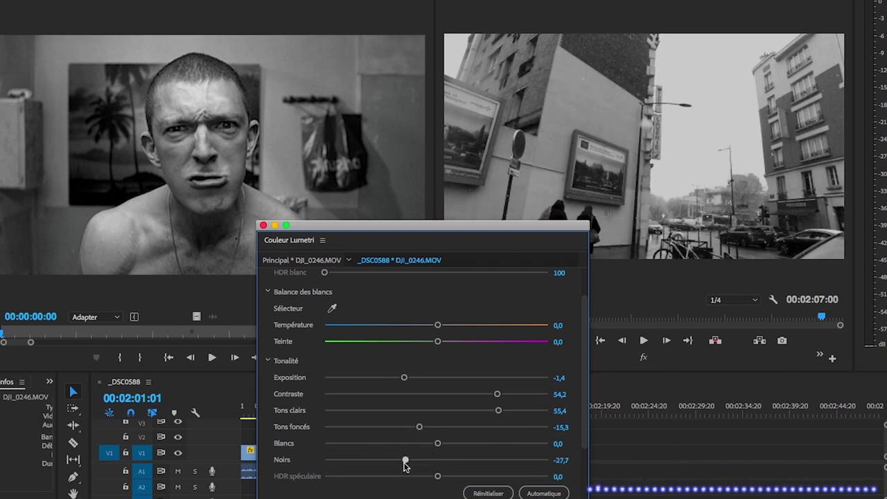
{"action": "left_click_drag", "start_coordinate": [403, 461], "coordinate": [325, 460]}
{"action": "left_click_drag", "start_coordinate": [419, 427], "coordinate": [319, 437]}
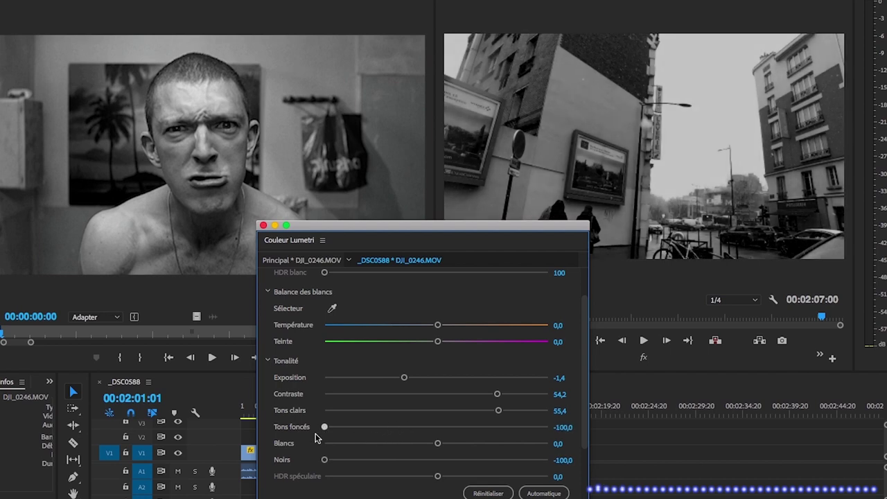
{"action": "left_click_drag", "start_coordinate": [324, 460], "coordinate": [419, 460]}
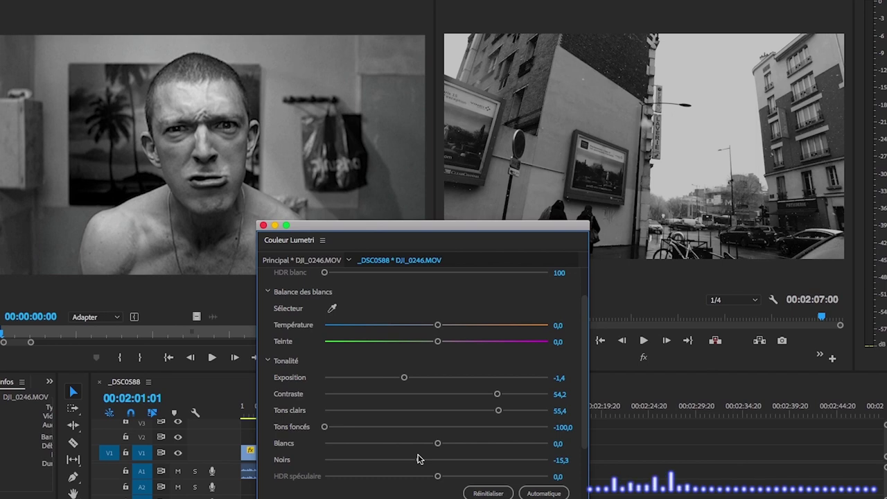
{"action": "left_click_drag", "start_coordinate": [325, 427], "coordinate": [388, 427]}
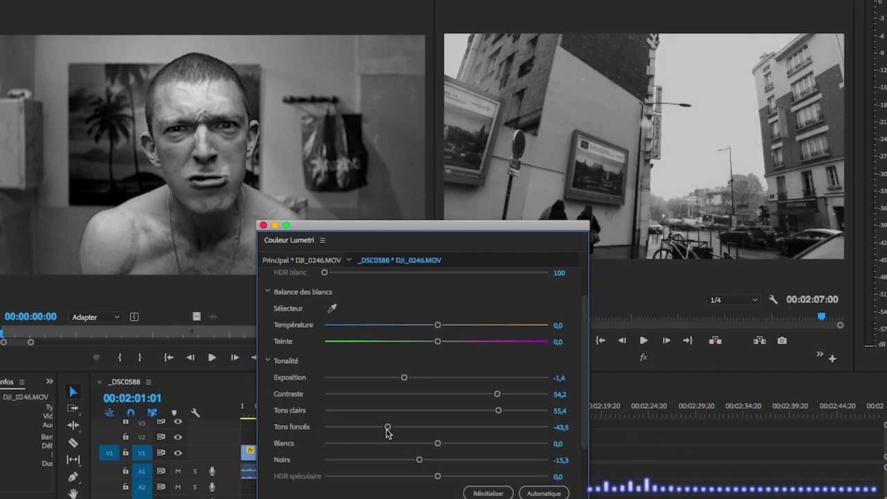
{"action": "mouse_move", "coordinate": [418, 460]}
{"action": "left_mouse_down"}
{"action": "mouse_move", "coordinate": [331, 443]}
{"action": "mouse_move", "coordinate": [529, 444]}
{"action": "mouse_move", "coordinate": [581, 461]}
{"action": "mouse_move", "coordinate": [469, 471]}
{"action": "mouse_move", "coordinate": [437, 464]}
{"action": "mouse_move", "coordinate": [448, 462]}
{"action": "left_mouse_up"}
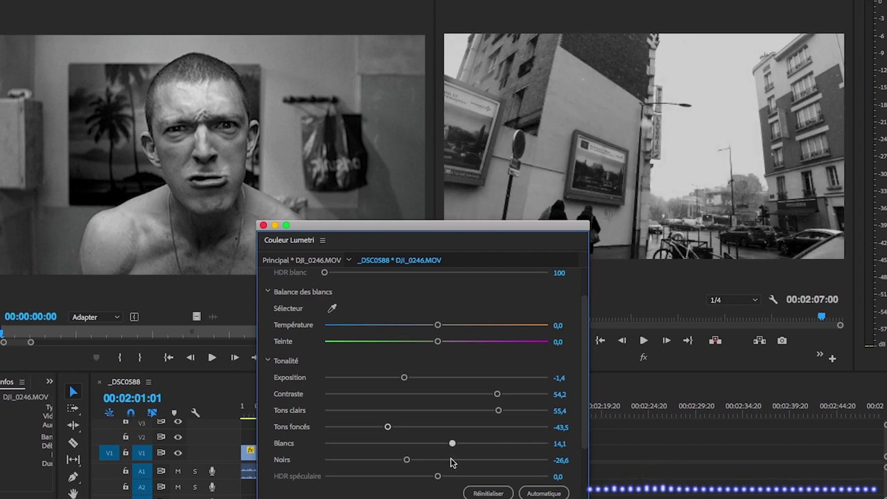
{"action": "left_click_drag", "start_coordinate": [455, 226], "coordinate": [470, 303]}
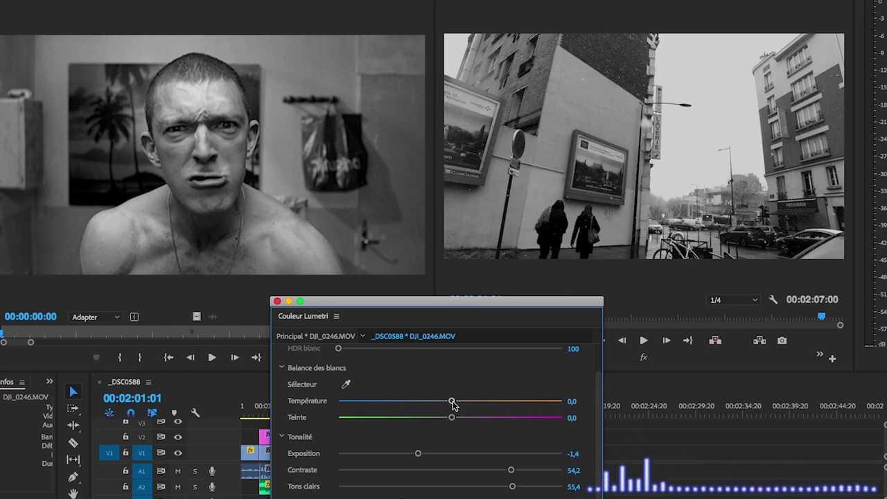
{"action": "mouse_move", "coordinate": [452, 401]}
{"action": "left_mouse_down"}
{"action": "mouse_move", "coordinate": [575, 404]}
{"action": "mouse_move", "coordinate": [357, 414]}
{"action": "mouse_move", "coordinate": [520, 454]}
{"action": "mouse_move", "coordinate": [331, 424]}
{"action": "left_mouse_up"}
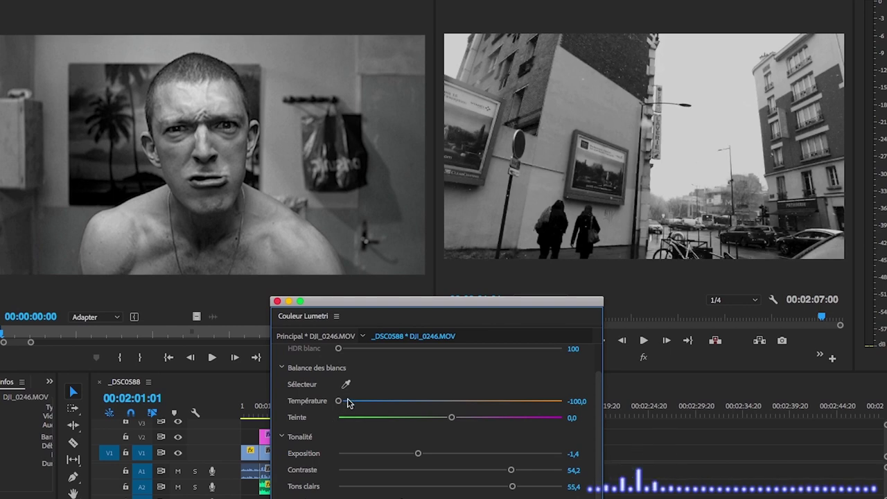
{"action": "mouse_move", "coordinate": [349, 403]}
{"action": "left_mouse_down"}
{"action": "mouse_move", "coordinate": [572, 408]}
{"action": "mouse_move", "coordinate": [450, 416]}
{"action": "left_mouse_up"}
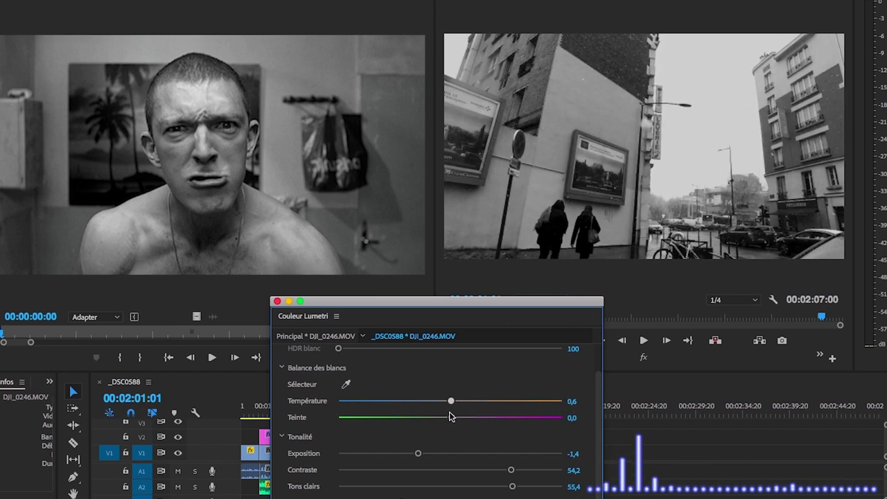
{"action": "left_click", "coordinate": [579, 400]}
{"action": "type", "text": "0"}
{"action": "key", "text": "Return"}
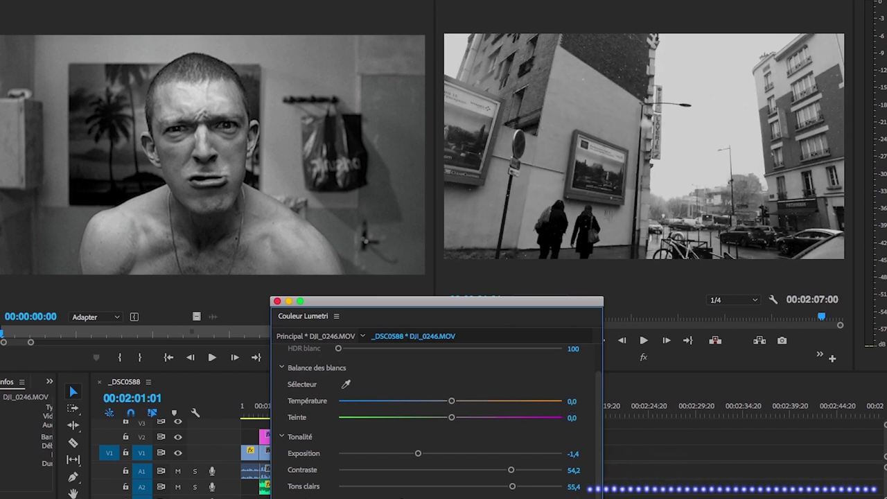
Test pushing Teinte toward magenta, then reset the tint to 0,0.
{"action": "mouse_move", "coordinate": [450, 418]}
{"action": "left_mouse_down"}
{"action": "mouse_move", "coordinate": [564, 418]}
{"action": "mouse_move", "coordinate": [359, 420]}
{"action": "mouse_move", "coordinate": [438, 418]}
{"action": "left_mouse_up"}
{"action": "left_click", "coordinate": [579, 418]}
{"action": "type", "text": "0"}
{"action": "key", "text": "Return"}
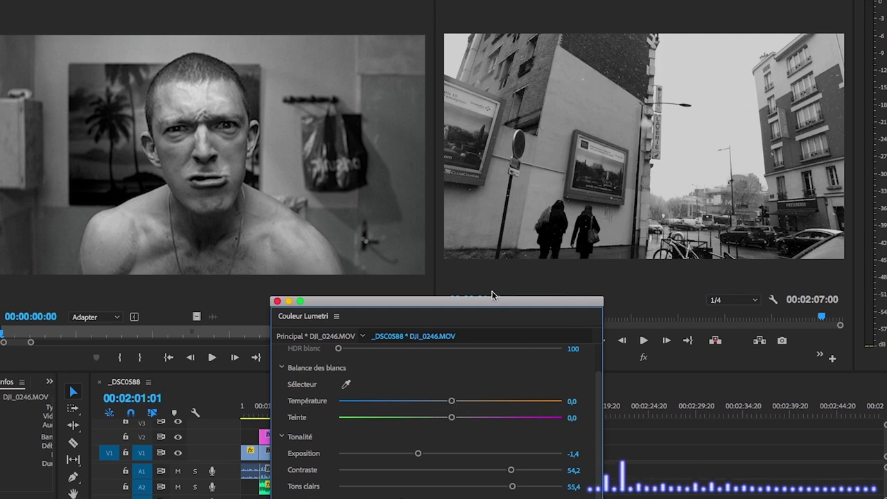
Set Exposition -1,2, Contraste 88,7 and Blancs 23,2, then collapse Correction de base.
{"action": "mouse_move", "coordinate": [495, 306]}
{"action": "left_mouse_down"}
{"action": "mouse_move", "coordinate": [539, 314]}
{"action": "mouse_move", "coordinate": [497, 99]}
{"action": "left_mouse_up"}
{"action": "left_click_drag", "start_coordinate": [420, 243], "coordinate": [427, 243]}
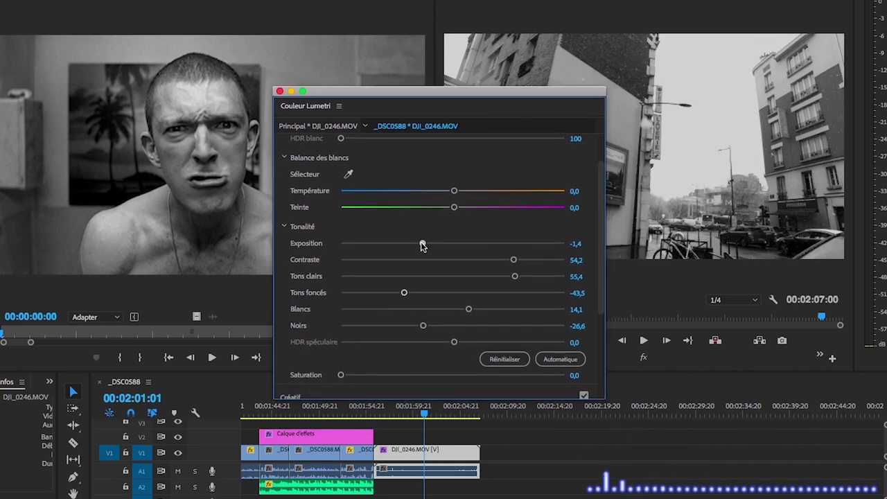
{"action": "left_click_drag", "start_coordinate": [513, 260], "coordinate": [552, 260]}
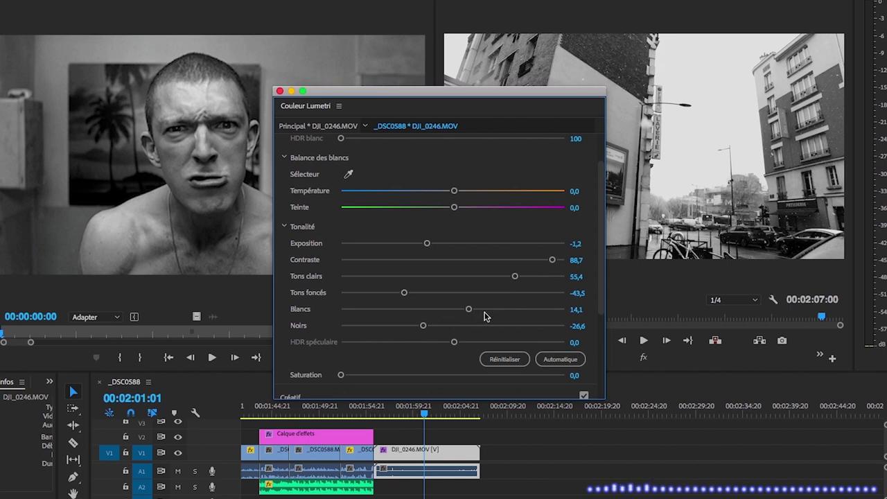
{"action": "left_click_drag", "start_coordinate": [468, 309], "coordinate": [476, 309]}
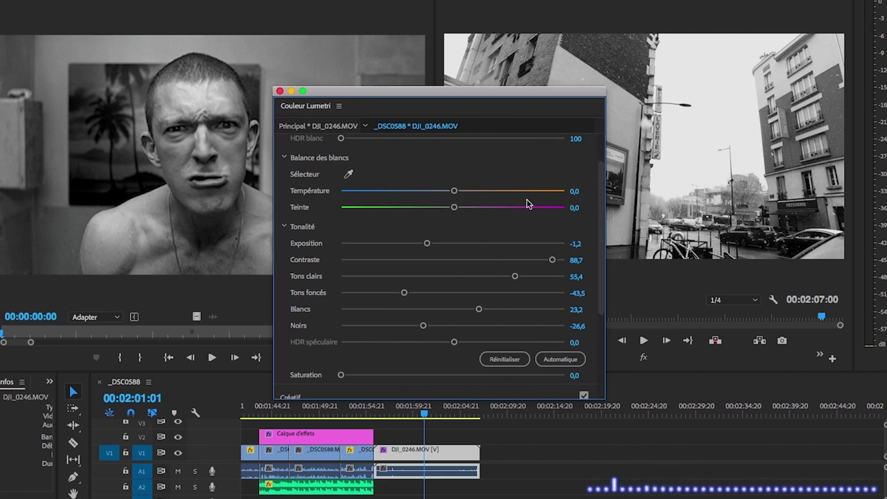
{"action": "scroll", "coordinate": [526, 204], "scroll_direction": "up", "scroll_amount": 2}
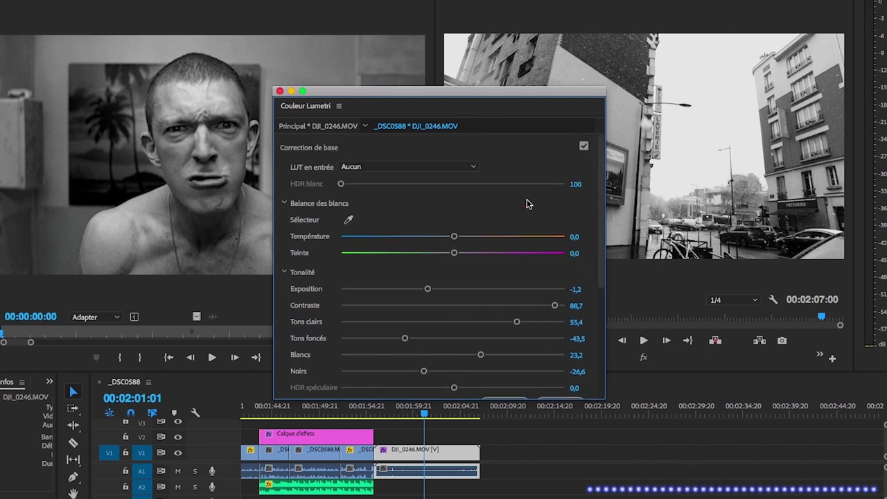
{"action": "left_click", "coordinate": [399, 147]}
{"action": "left_click", "coordinate": [376, 174]}
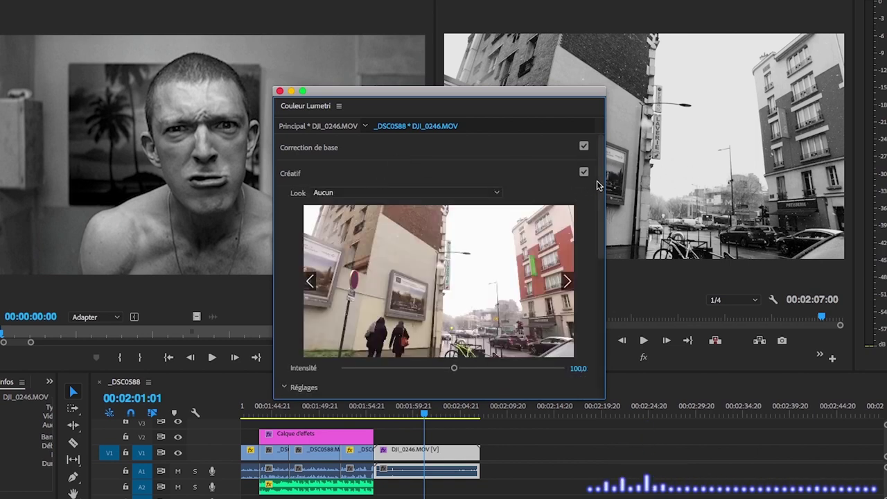
Test lowering the Créatif Saturation, then restore it to 100,0.
{"action": "left_click_drag", "start_coordinate": [599, 185], "coordinate": [602, 228]}
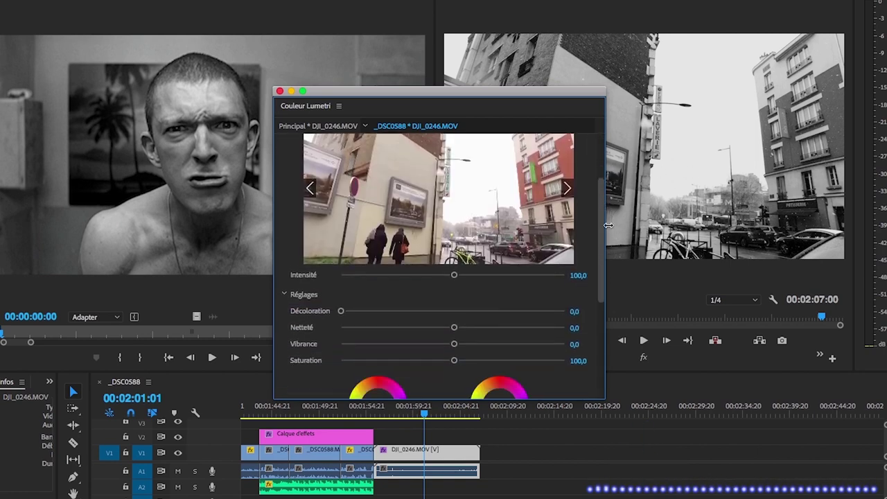
{"action": "mouse_move", "coordinate": [454, 352]}
{"action": "left_mouse_down"}
{"action": "mouse_move", "coordinate": [422, 350]}
{"action": "mouse_move", "coordinate": [461, 368]}
{"action": "left_mouse_up"}
{"action": "double_click", "coordinate": [453, 366]}
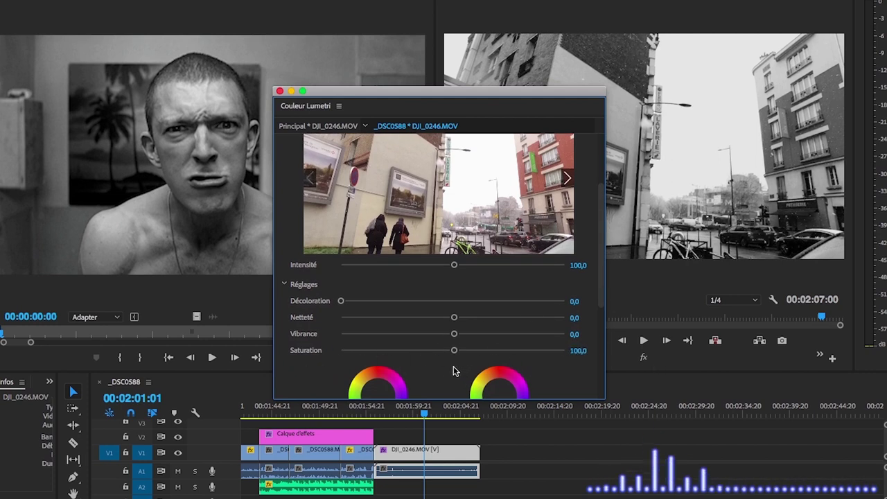
Set Décoloration (faded film) to 20,0 after trying full and zero amounts.
{"action": "left_click_drag", "start_coordinate": [341, 302], "coordinate": [337, 309]}
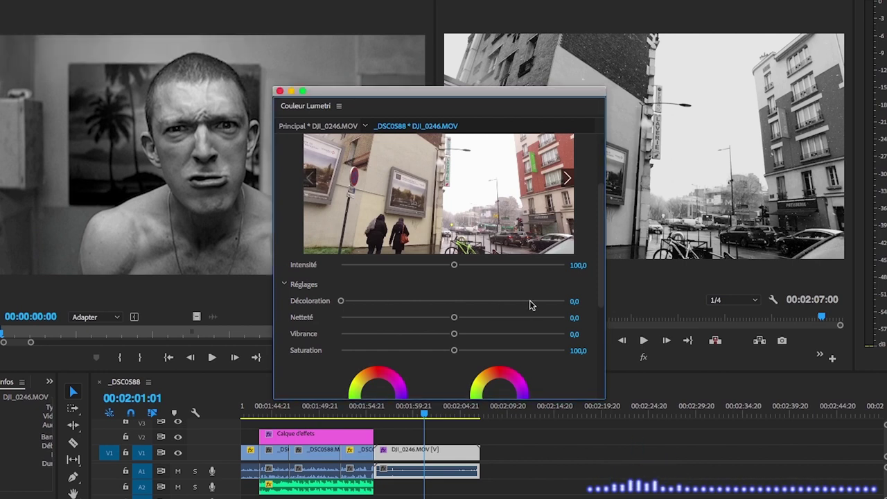
{"action": "left_click_drag", "start_coordinate": [529, 305], "coordinate": [582, 303]}
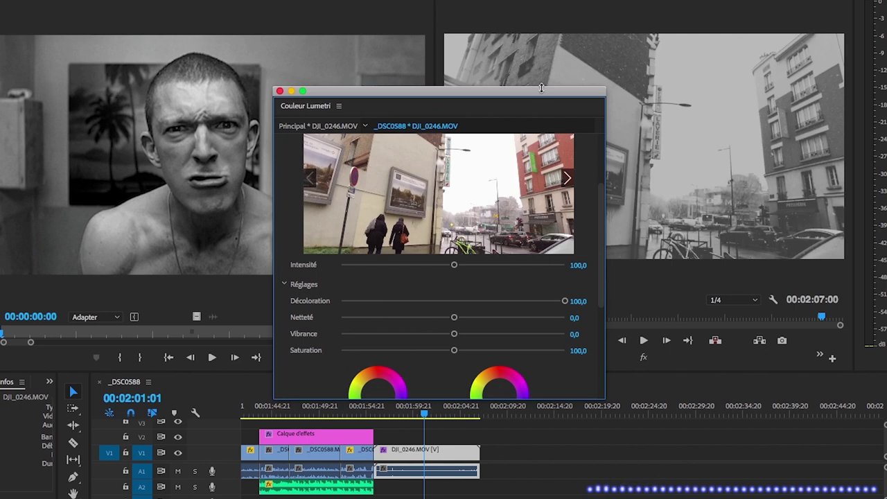
{"action": "left_click_drag", "start_coordinate": [541, 89], "coordinate": [451, 244]}
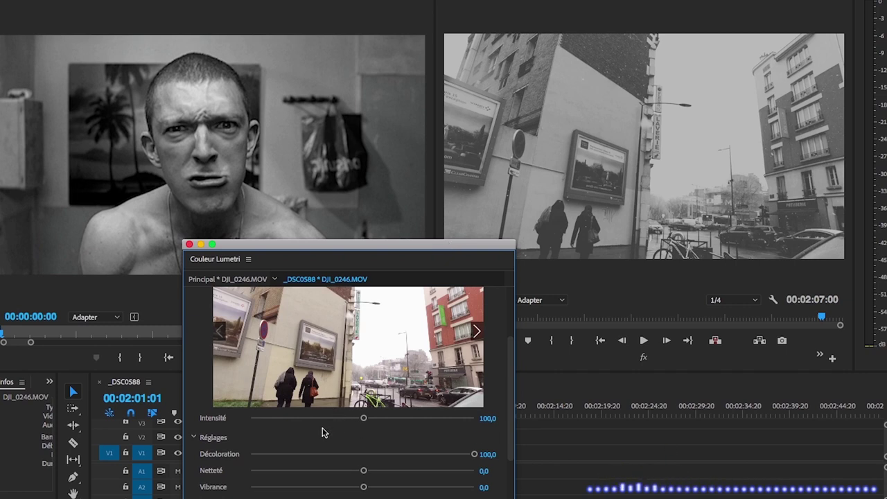
{"action": "mouse_move", "coordinate": [303, 454]}
{"action": "left_mouse_down"}
{"action": "mouse_move", "coordinate": [283, 456]}
{"action": "mouse_move", "coordinate": [295, 456]}
{"action": "left_mouse_up"}
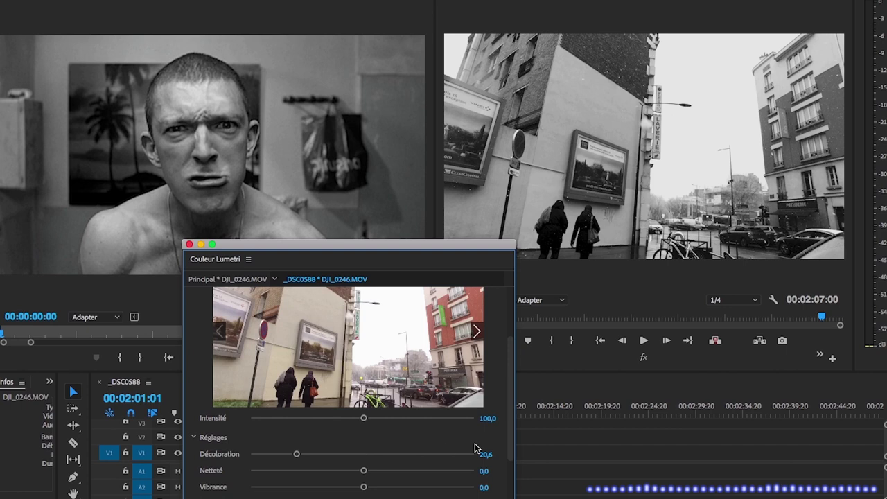
{"action": "left_click", "coordinate": [485, 454]}
{"action": "type", "text": "0"}
{"action": "key", "text": "Return"}
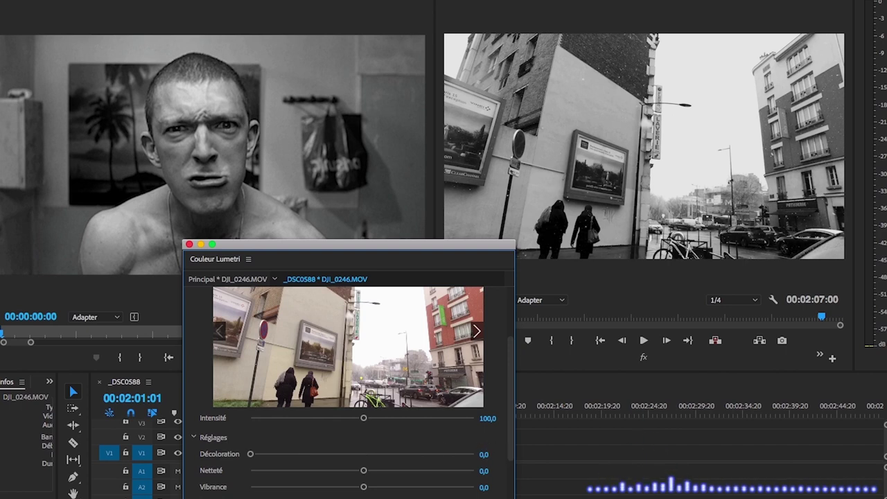
{"action": "type", "text": "20"}
{"action": "key", "text": "Return"}
{"action": "left_click_drag", "start_coordinate": [423, 247], "coordinate": [488, 153]}
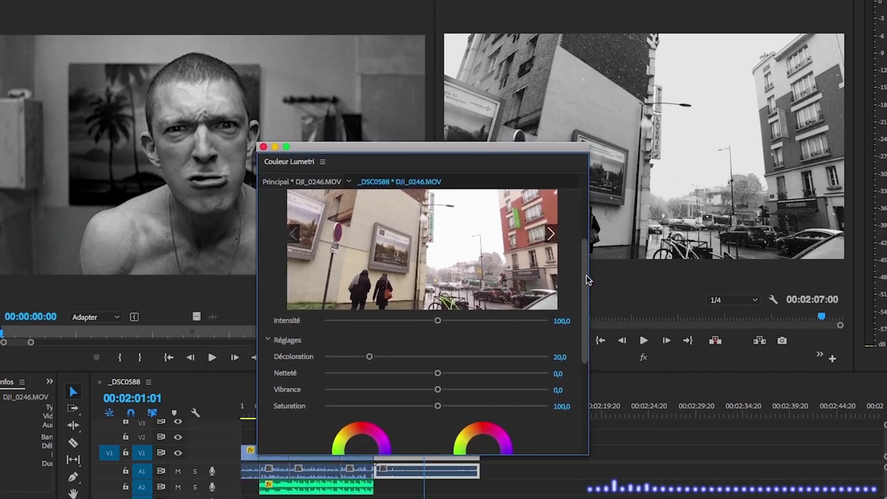
{"action": "left_click_drag", "start_coordinate": [585, 279], "coordinate": [593, 331]}
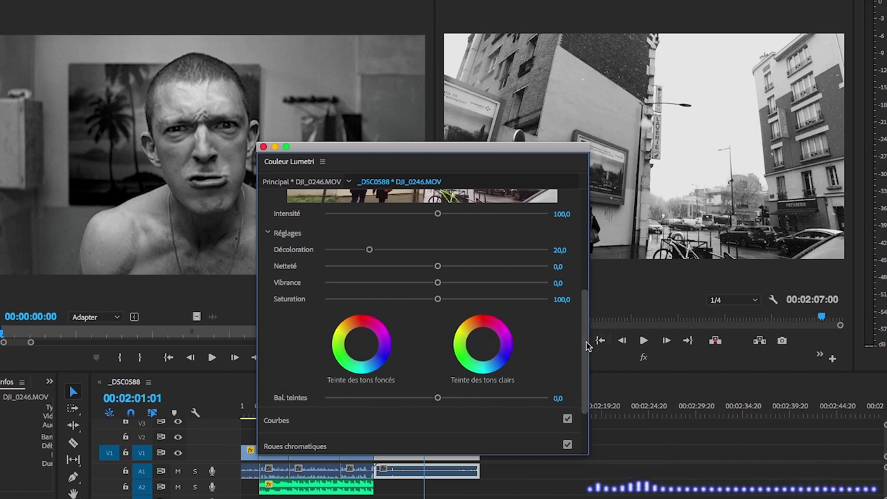
{"action": "left_click_drag", "start_coordinate": [586, 346], "coordinate": [582, 246]}
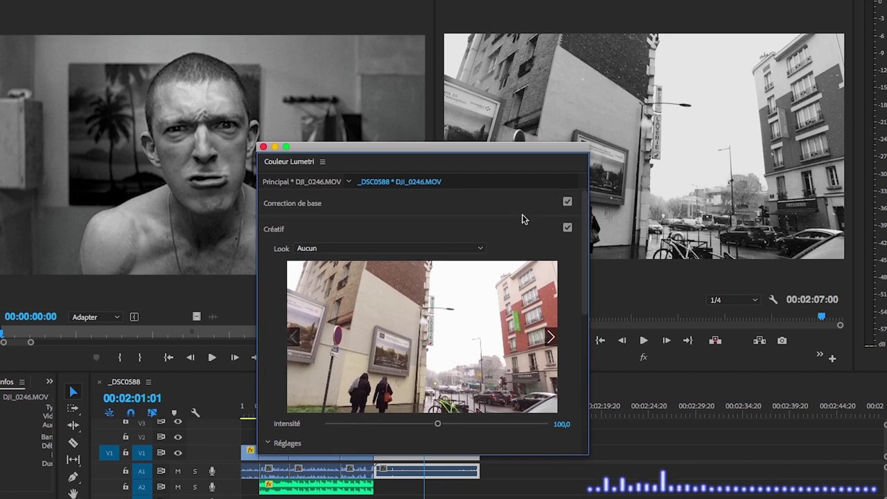
Show RGB Curves and add a midpoint on the master curve to brighten the image.
{"action": "left_click", "coordinate": [367, 232]}
{"action": "left_click", "coordinate": [365, 255]}
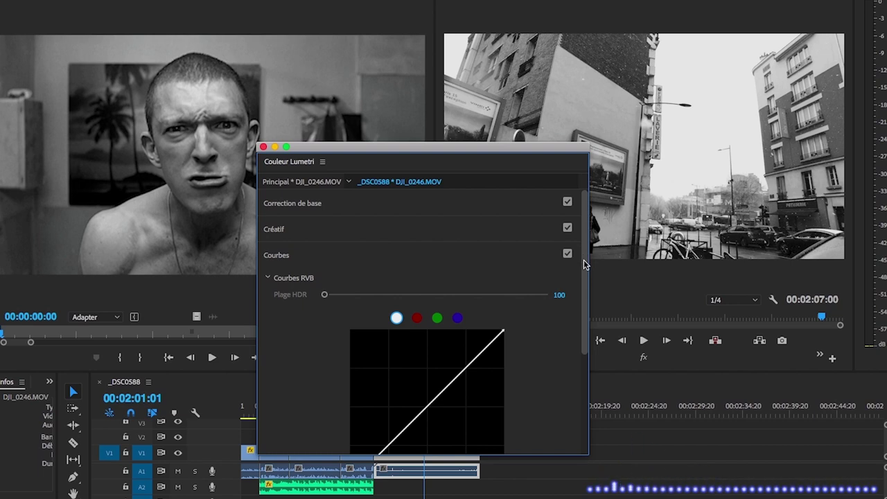
{"action": "scroll", "coordinate": [584, 260], "scroll_direction": "down", "scroll_amount": 3}
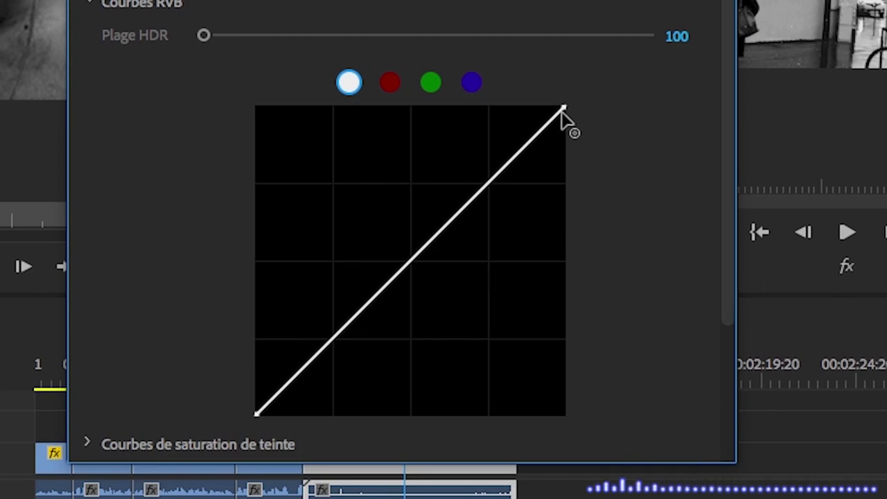
{"action": "left_click", "coordinate": [392, 278]}
{"action": "mouse_move", "coordinate": [390, 276]}
{"action": "left_mouse_down"}
{"action": "mouse_move", "coordinate": [376, 266]}
{"action": "mouse_move", "coordinate": [435, 314]}
{"action": "left_mouse_up"}
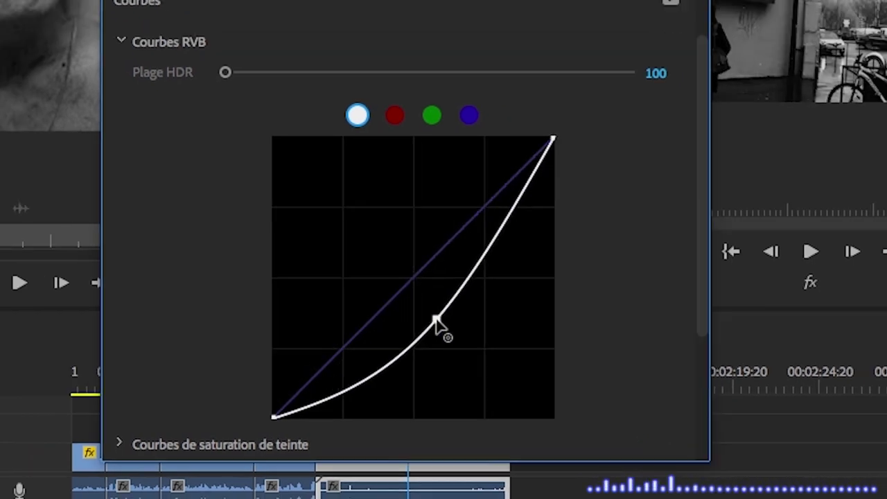
{"action": "left_click_drag", "start_coordinate": [391, 146], "coordinate": [235, 16]}
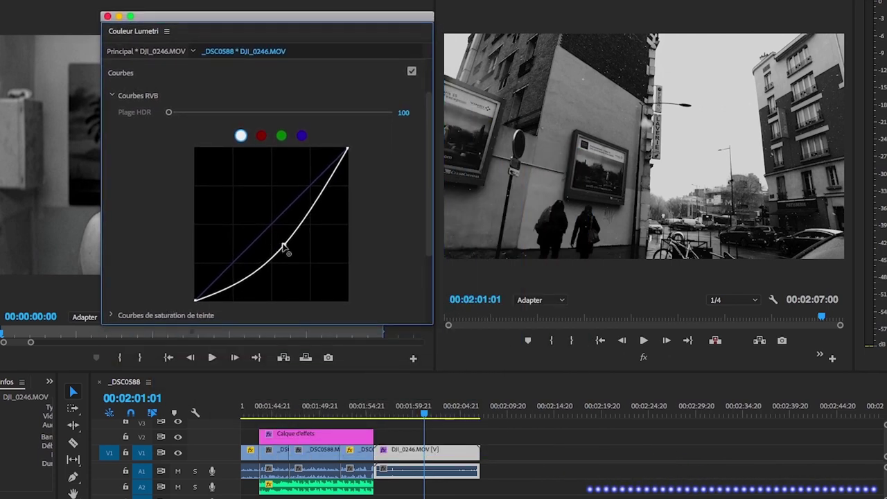
{"action": "left_click_drag", "start_coordinate": [284, 247], "coordinate": [226, 178]}
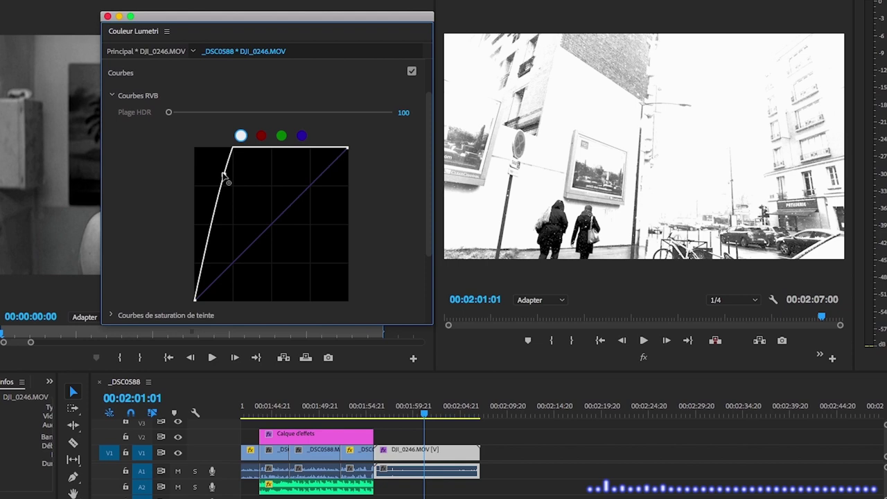
{"action": "left_click_drag", "start_coordinate": [226, 177], "coordinate": [257, 204]}
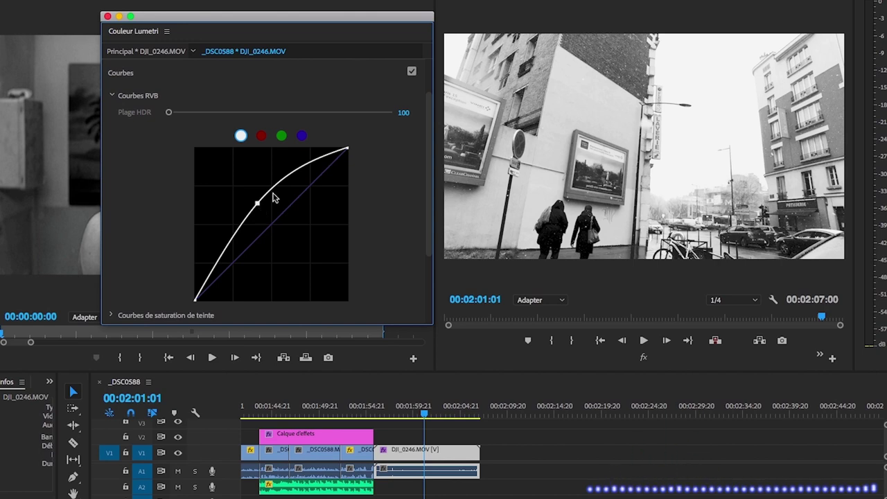
Reshape the master curve into a gentle two-point S-curve.
{"action": "left_click_drag", "start_coordinate": [345, 151], "coordinate": [350, 172]}
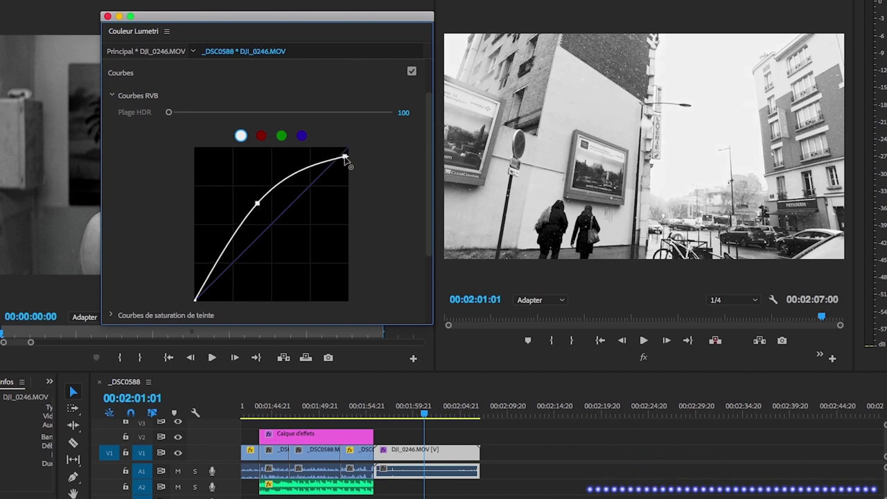
{"action": "key", "text": "super+z"}
{"action": "left_click_drag", "start_coordinate": [257, 204], "coordinate": [236, 275]}
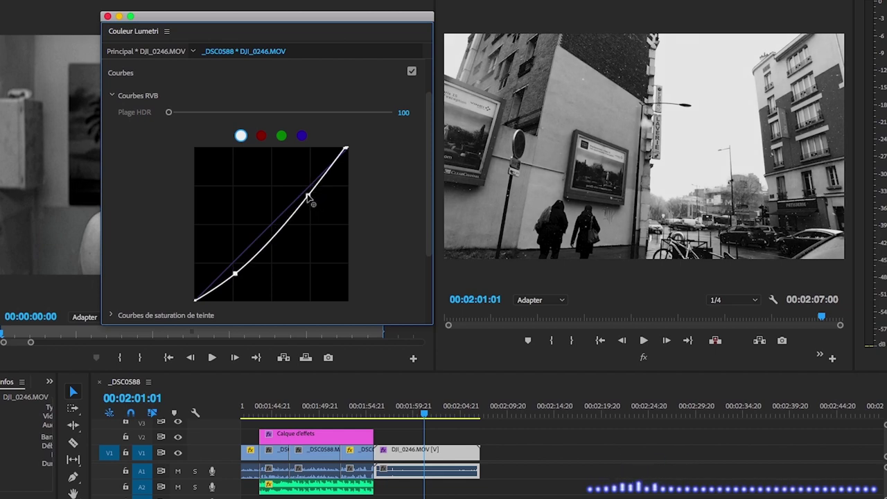
{"action": "left_click_drag", "start_coordinate": [312, 200], "coordinate": [299, 189]}
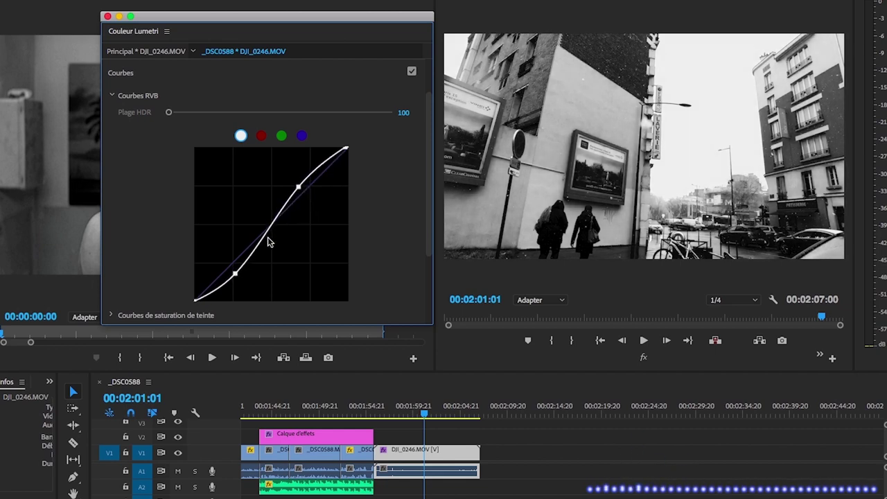
{"action": "left_click_drag", "start_coordinate": [236, 276], "coordinate": [227, 269]}
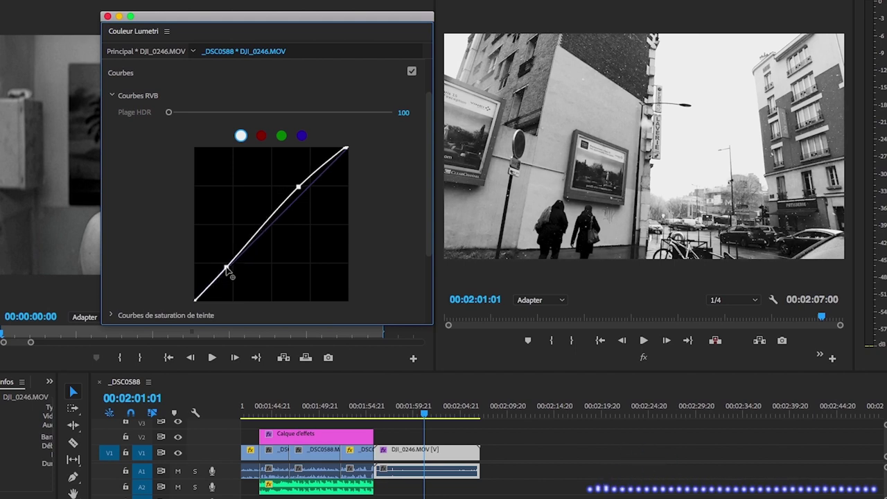
Check the red, green and blue channel curves, then return to the master RGB curve.
{"action": "left_click", "coordinate": [262, 136]}
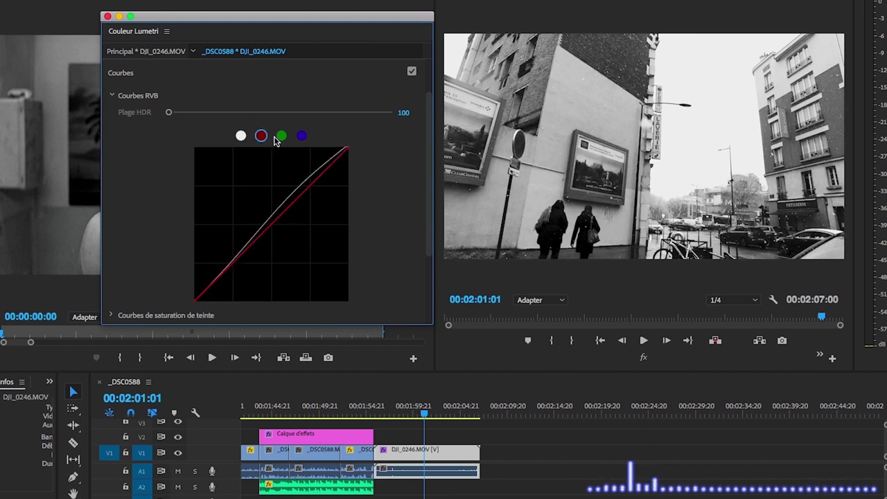
{"action": "left_click", "coordinate": [281, 136]}
{"action": "left_click", "coordinate": [302, 136]}
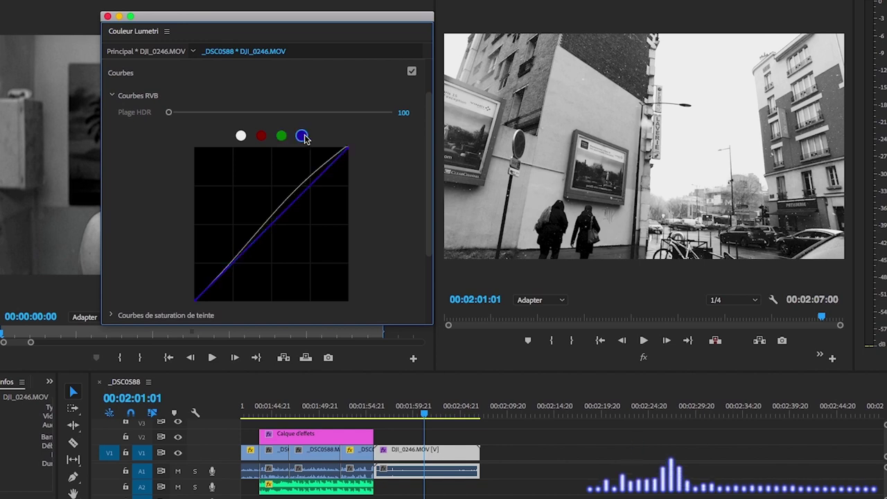
{"action": "left_click", "coordinate": [239, 137]}
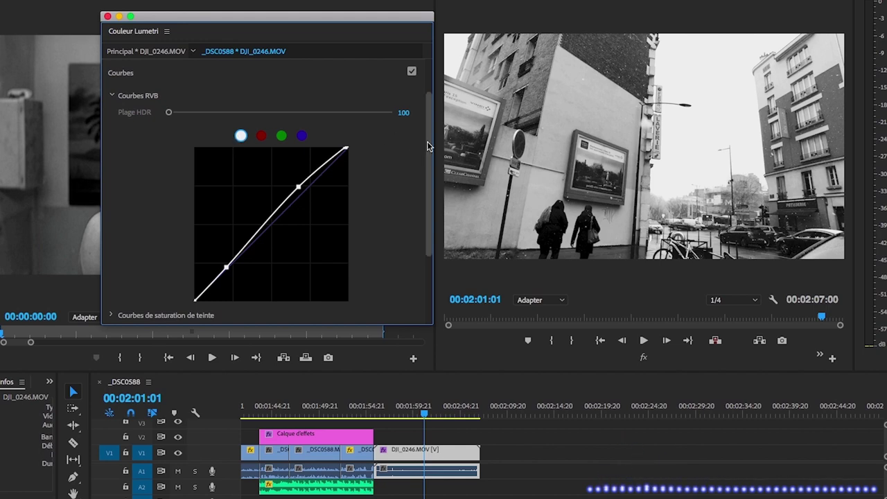
{"action": "scroll", "coordinate": [430, 146], "scroll_direction": "up", "scroll_amount": 3}
{"action": "scroll", "coordinate": [430, 146], "scroll_direction": "up", "scroll_amount": 5}
Swap Courbes for Roues chromatiques and try tinting highlights cyan, midtones blue, and the shadows.
{"action": "left_click", "coordinate": [244, 122]}
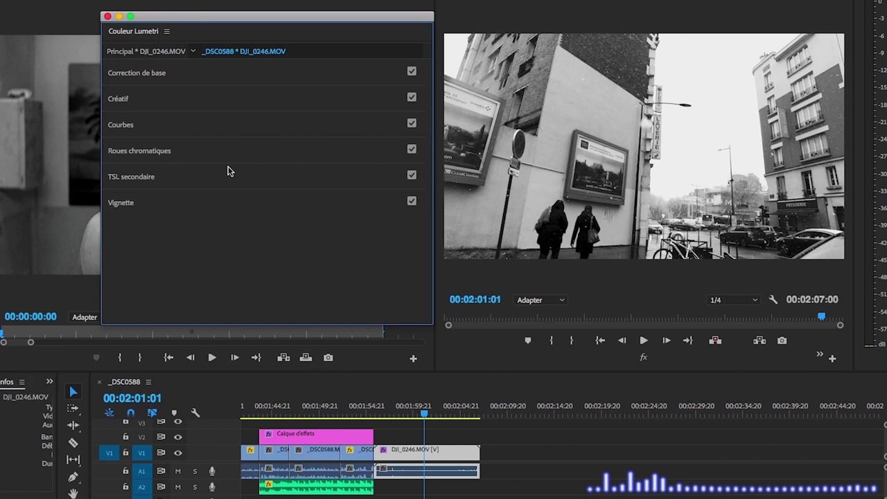
{"action": "left_click", "coordinate": [192, 151]}
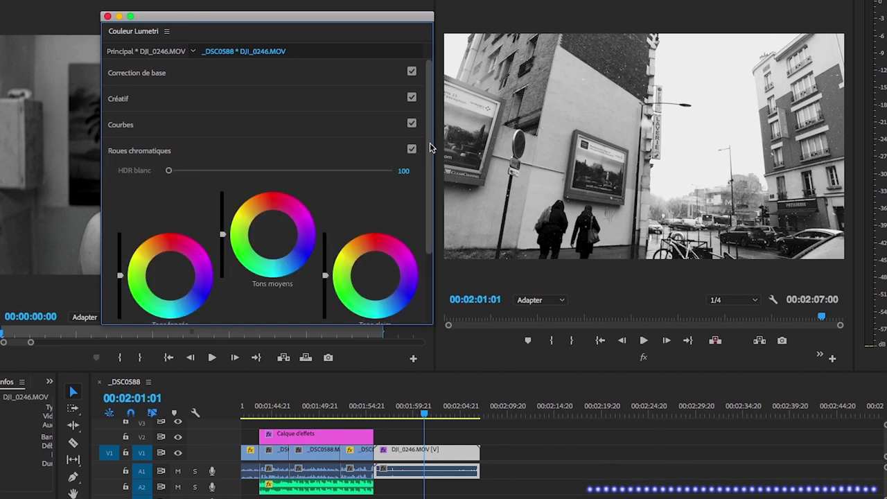
{"action": "scroll", "coordinate": [430, 231], "scroll_direction": "down", "scroll_amount": 5}
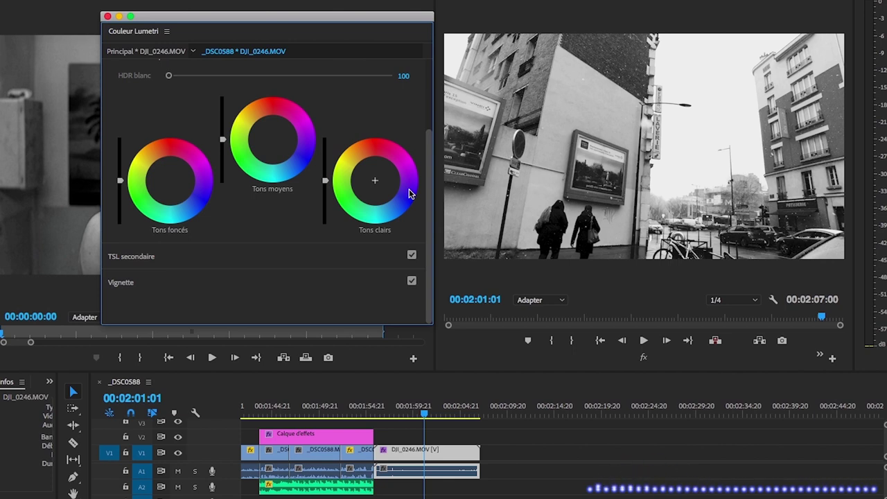
{"action": "left_click", "coordinate": [374, 190]}
{"action": "left_click_drag", "start_coordinate": [374, 197], "coordinate": [368, 204]}
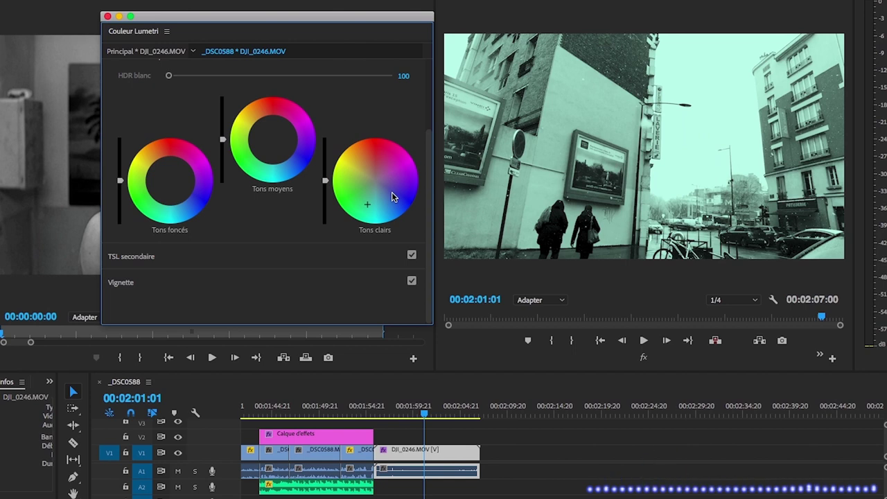
{"action": "left_click_drag", "start_coordinate": [283, 147], "coordinate": [285, 150]}
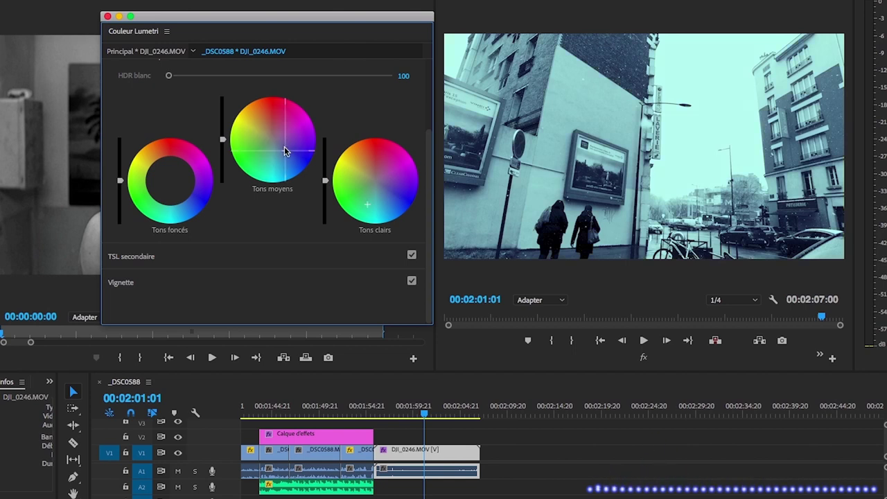
{"action": "left_click_drag", "start_coordinate": [170, 180], "coordinate": [156, 159]}
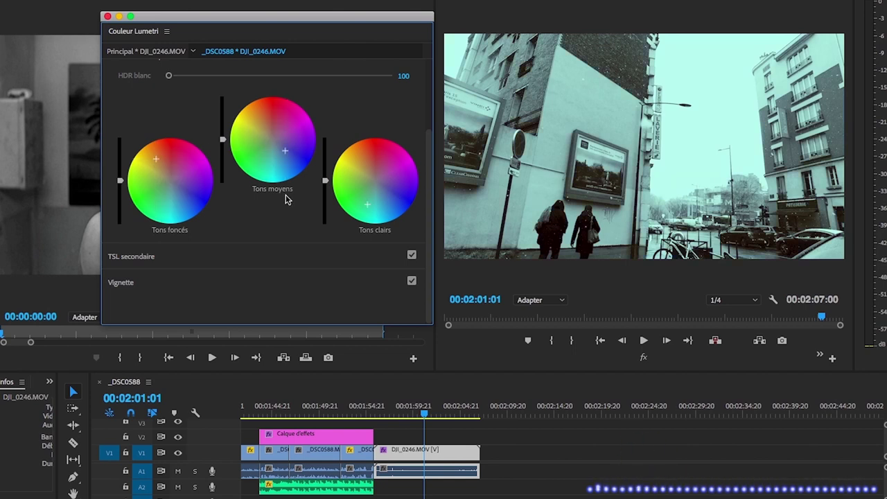
Undo all three wheel tints back to neutral and collapse Roues chromatiques.
{"action": "key", "text": "super+z"}
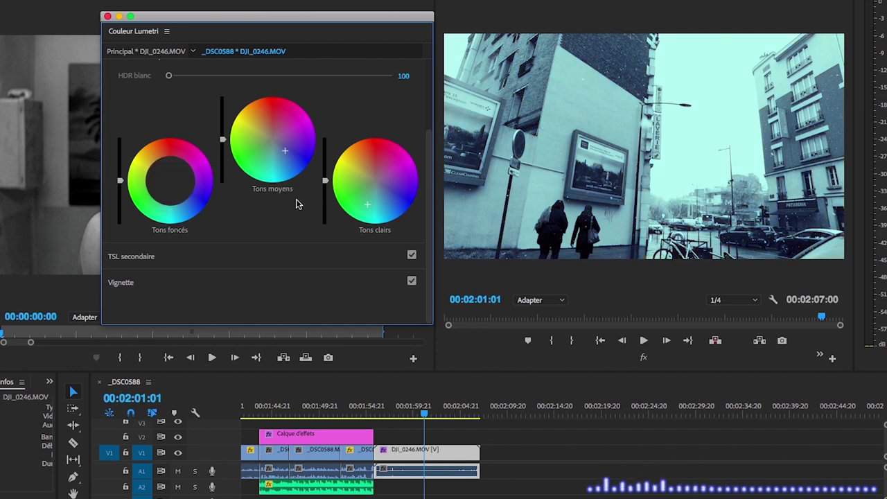
{"action": "key", "text": "super+z"}
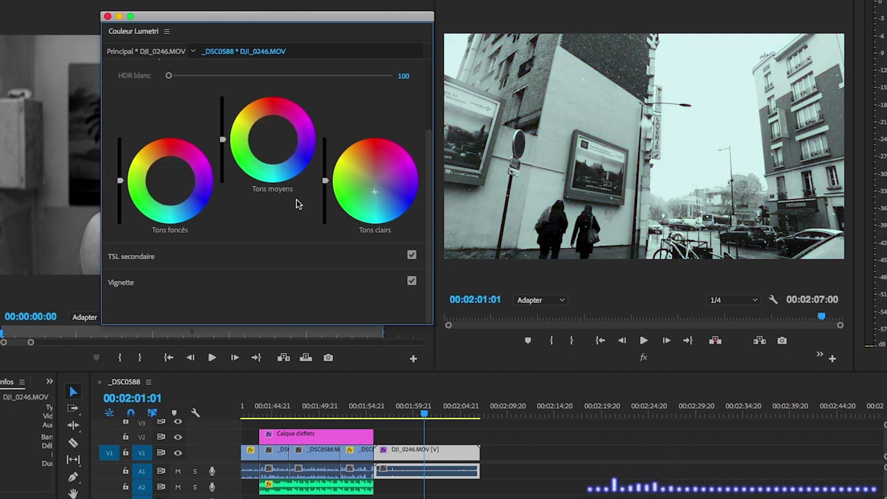
{"action": "key", "text": "super+z"}
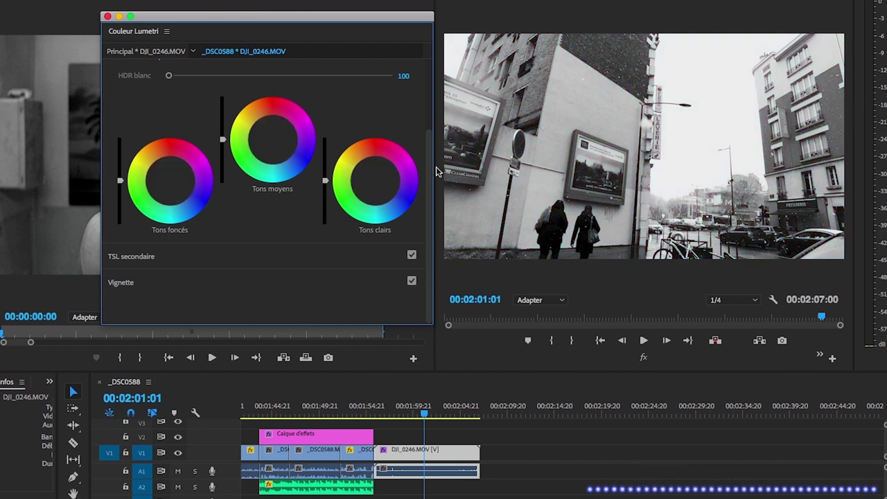
{"action": "scroll", "coordinate": [427, 169], "scroll_direction": "up", "scroll_amount": 3}
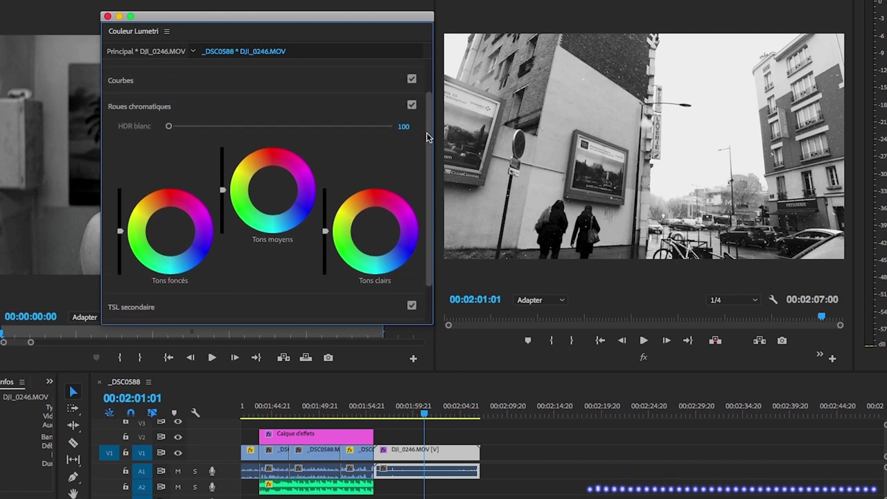
{"action": "left_click", "coordinate": [247, 102]}
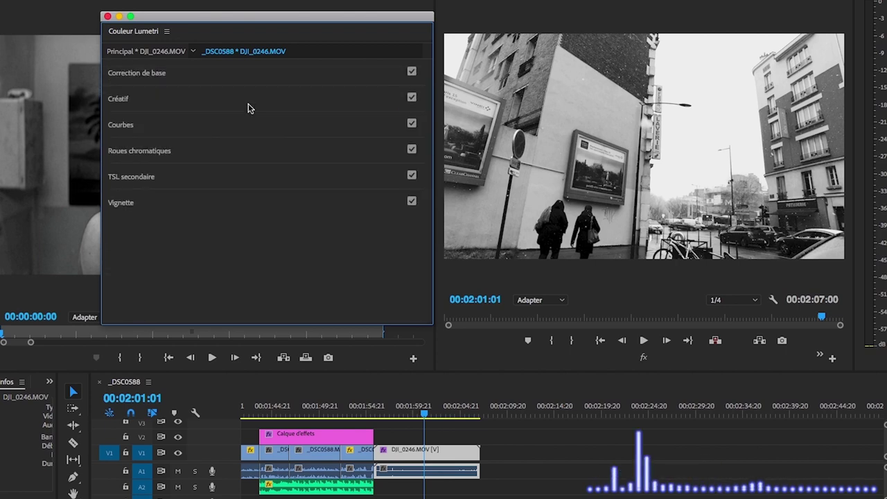
Test widening the TSL secondaire hue range, undo it, and collapse that section.
{"action": "left_click", "coordinate": [194, 176]}
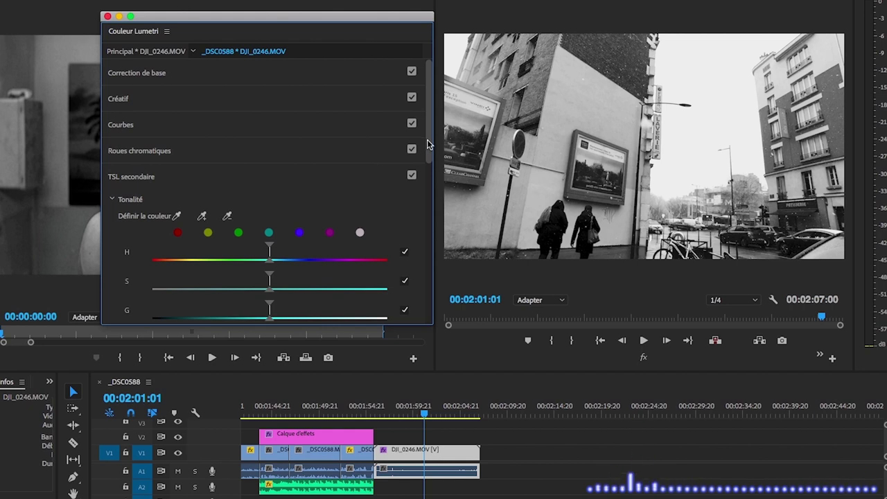
{"action": "scroll", "coordinate": [430, 151], "scroll_direction": "down", "scroll_amount": 1}
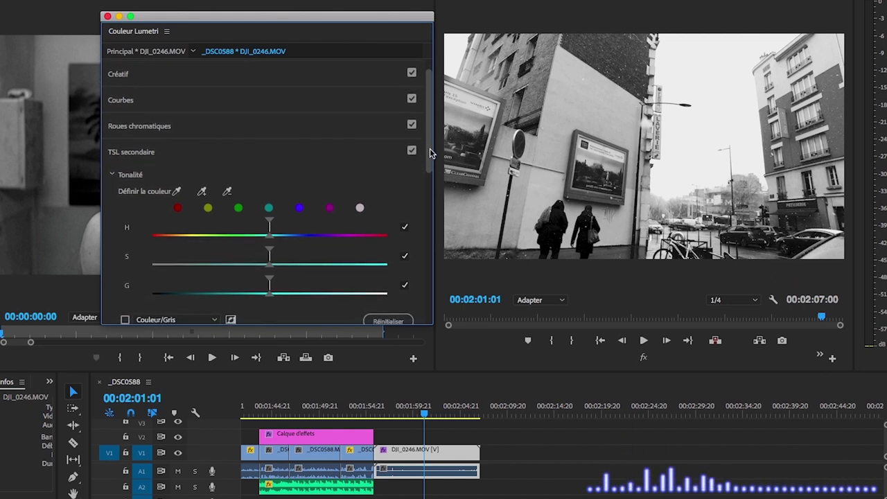
{"action": "scroll", "coordinate": [430, 150], "scroll_direction": "down", "scroll_amount": 1}
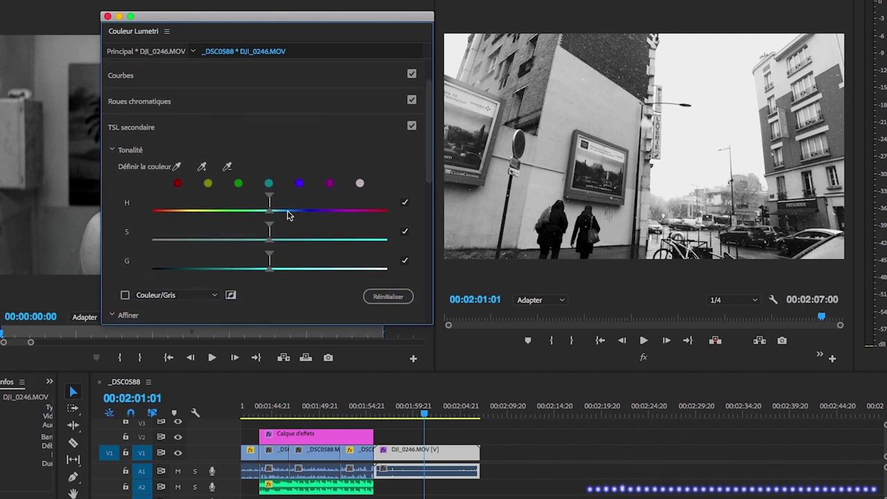
{"action": "left_click_drag", "start_coordinate": [270, 199], "coordinate": [274, 199]}
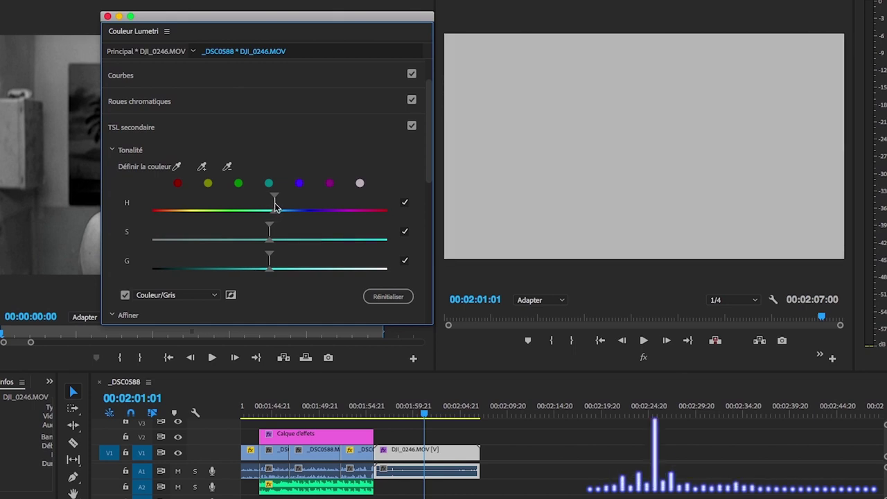
{"action": "key", "text": "cmd+z"}
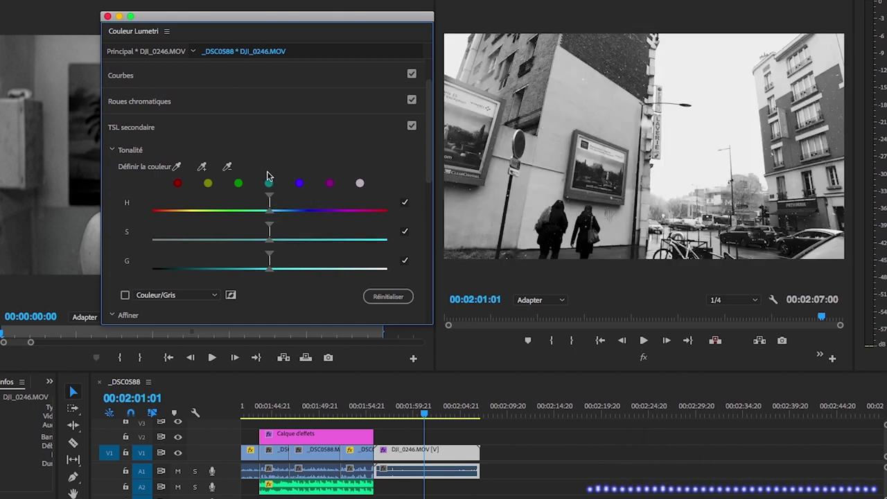
{"action": "left_click", "coordinate": [159, 132]}
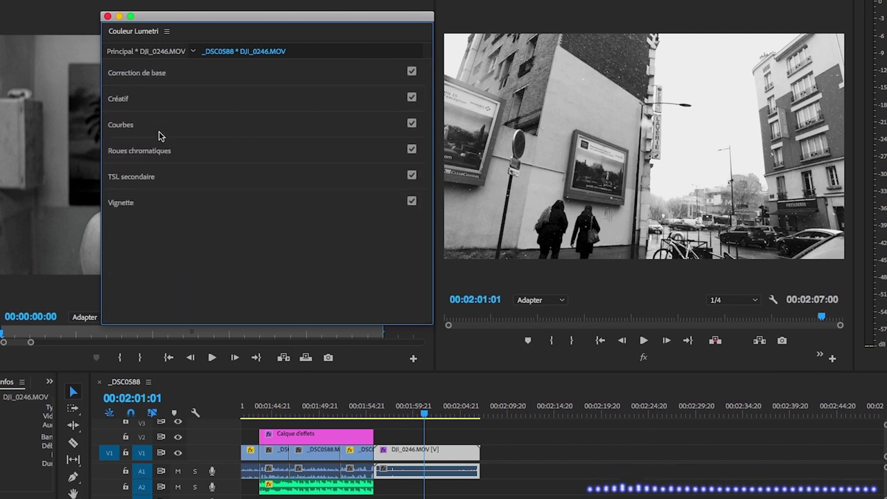
{"action": "left_click", "coordinate": [154, 202]}
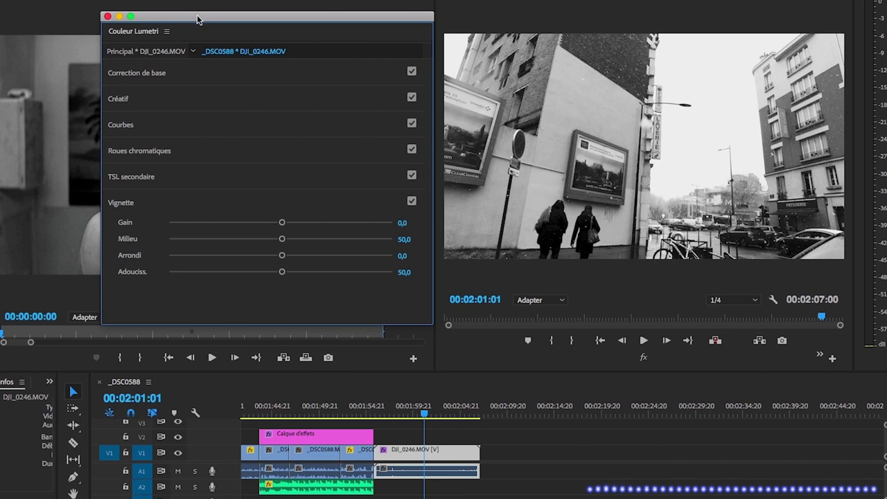
Expand Vignette and drag its Gain slider, darkening the frame edges to about -3,0.
{"action": "left_click_drag", "start_coordinate": [197, 18], "coordinate": [265, 93]}
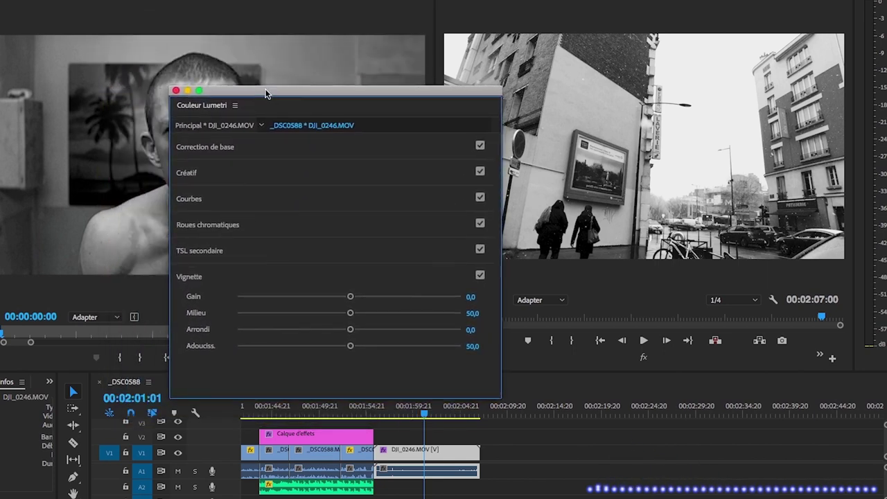
{"action": "left_click", "coordinate": [307, 296]}
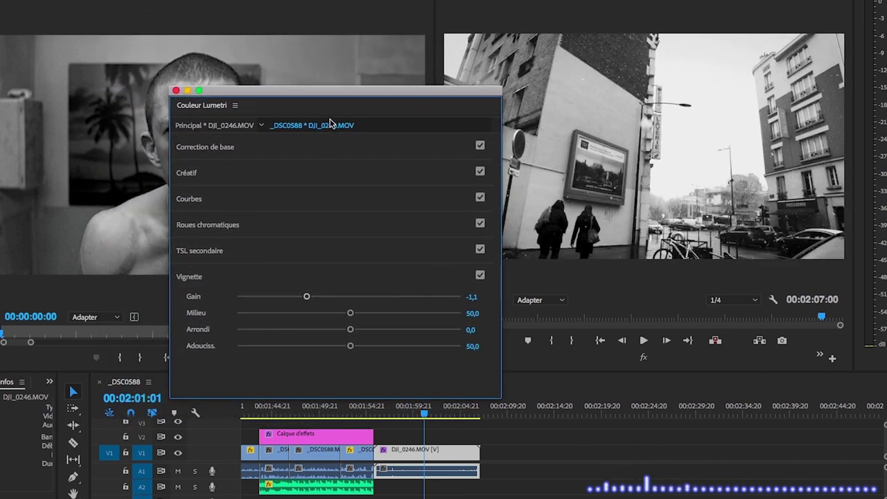
{"action": "left_click_drag", "start_coordinate": [321, 94], "coordinate": [244, 61]}
{"action": "left_click", "coordinate": [173, 264]}
{"action": "left_click_drag", "start_coordinate": [157, 270], "coordinate": [136, 270]}
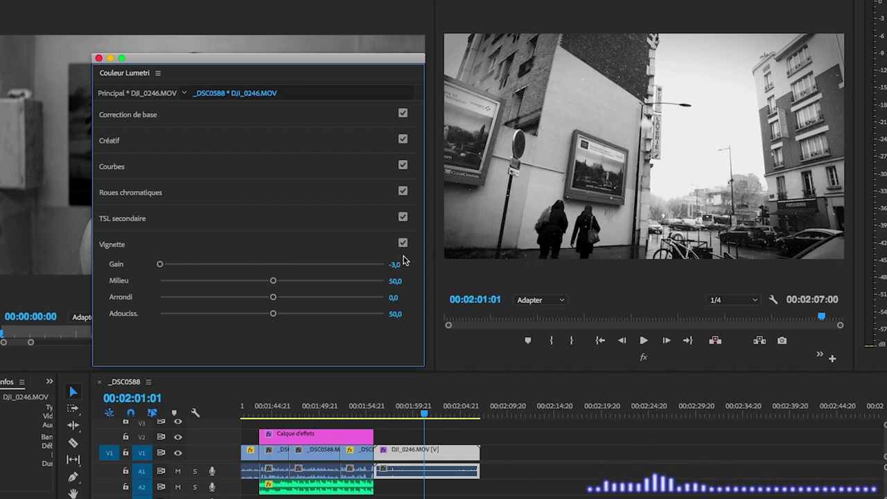
Try lighter and stronger Gain amounts, then enter Vignette Gain -5,0 and zoom the timeline out.
{"action": "left_click", "coordinate": [267, 264]}
{"action": "left_click_drag", "start_coordinate": [267, 265], "coordinate": [167, 262]}
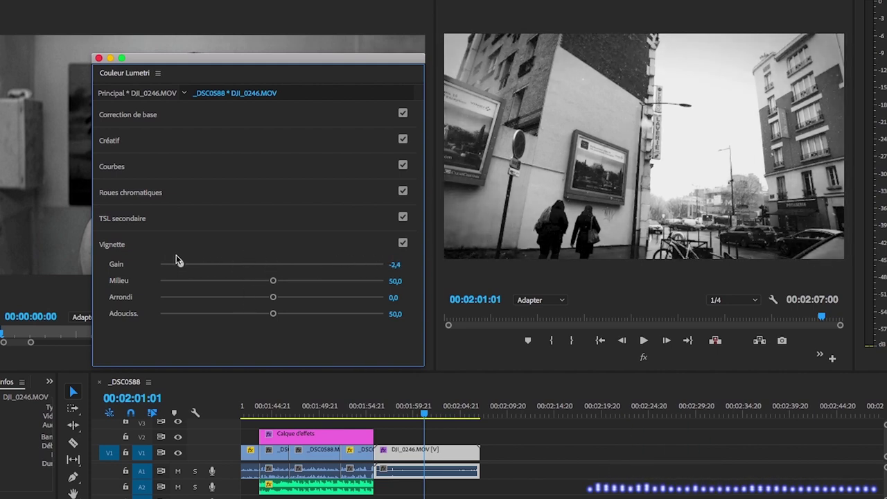
{"action": "left_click_drag", "start_coordinate": [172, 262], "coordinate": [269, 265]}
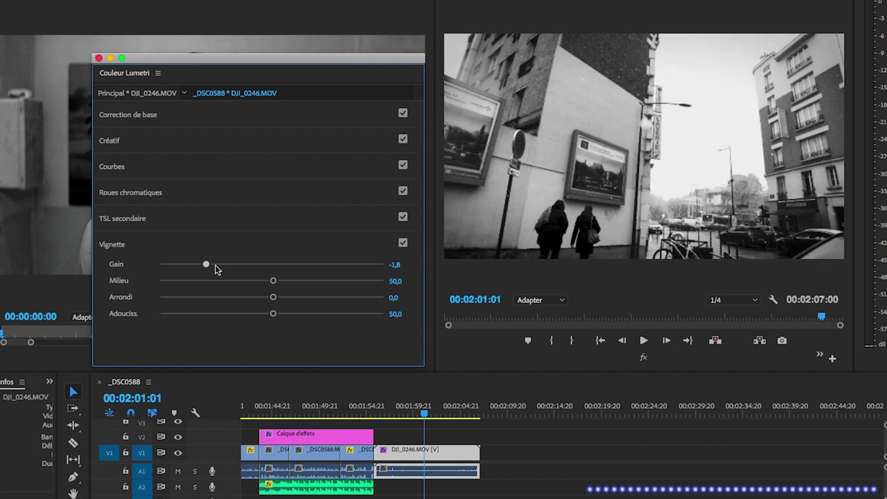
{"action": "left_click", "coordinate": [394, 264]}
{"action": "type", "text": "-5"}
{"action": "key", "text": "Return"}
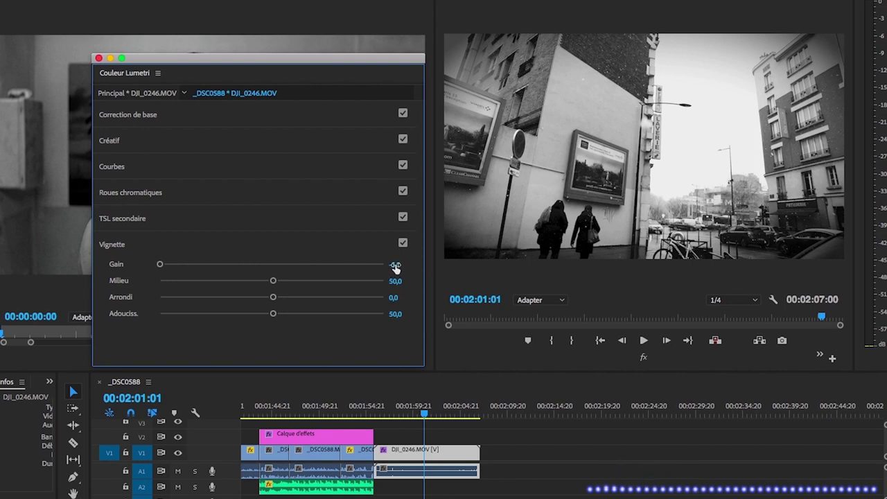
{"action": "key", "text": "minus"}
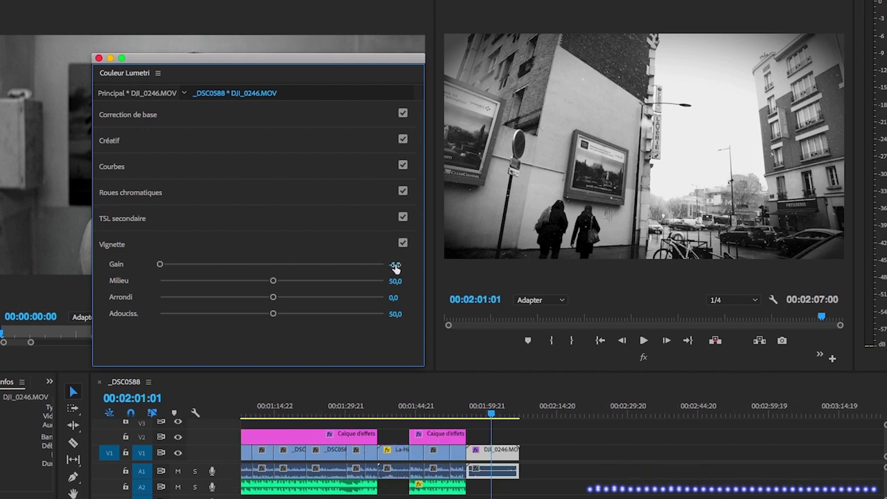
Start a preview render of the sequence, then cancel it.
{"action": "key", "text": "ctrl+shift+v"}
{"action": "key", "text": "Return"}
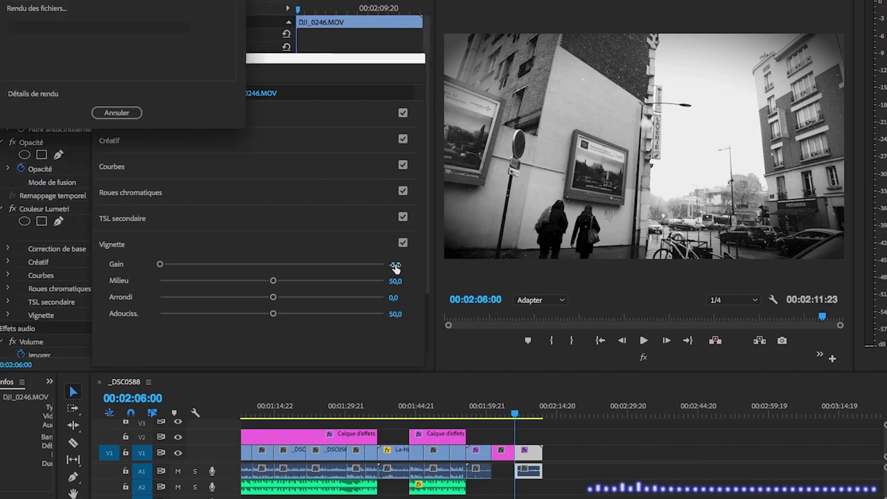
{"action": "left_click", "coordinate": [125, 113]}
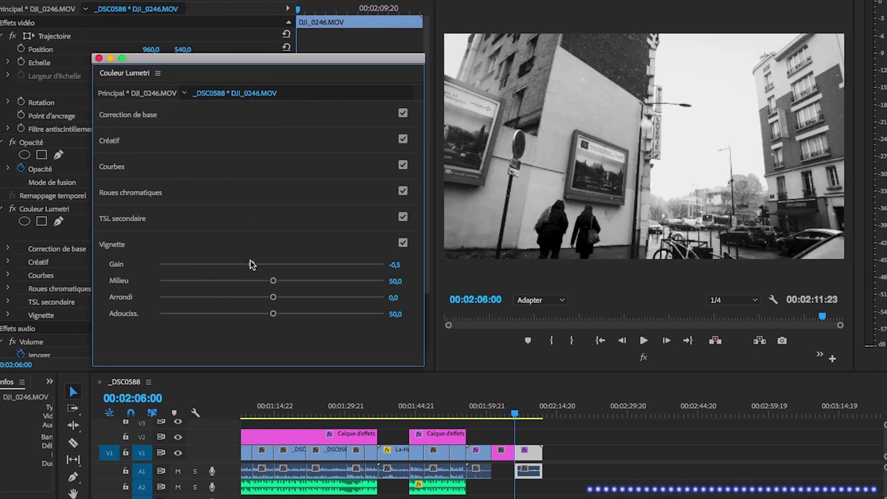
Toggle the vignette off and on to compare, then adjust its midpoint.
{"action": "left_click", "coordinate": [403, 243]}
{"action": "left_click", "coordinate": [402, 243]}
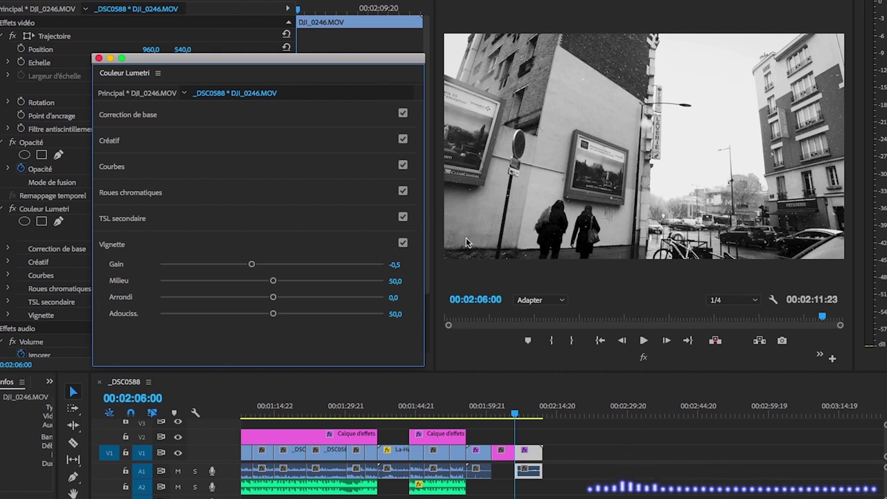
{"action": "mouse_move", "coordinate": [273, 281]}
{"action": "left_mouse_down"}
{"action": "mouse_move", "coordinate": [281, 285]}
{"action": "mouse_move", "coordinate": [274, 300]}
{"action": "left_mouse_up"}
{"action": "left_click", "coordinate": [218, 143]}
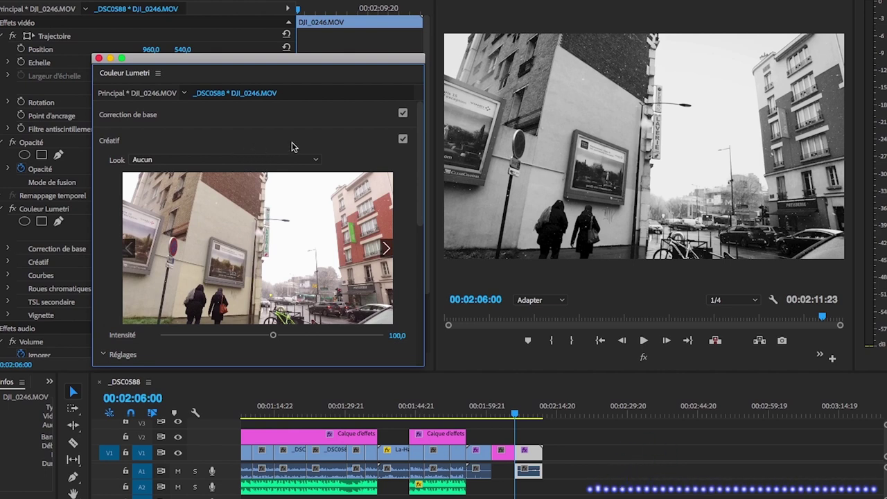
Cycle the Creative look previews from CineSpace2383sRGB6bit through Fuji, Kodak and Monochrome looks to SL BIG HDR.
{"action": "left_click", "coordinate": [386, 251]}
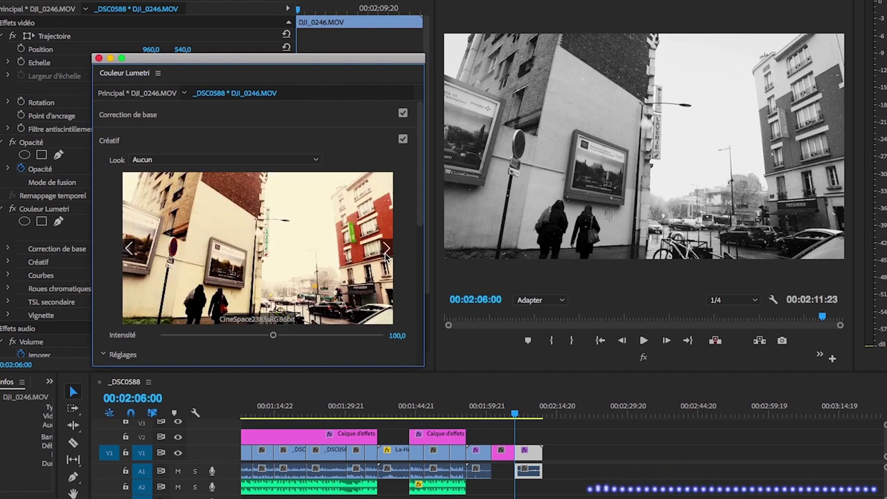
{"action": "left_click", "coordinate": [386, 251]}
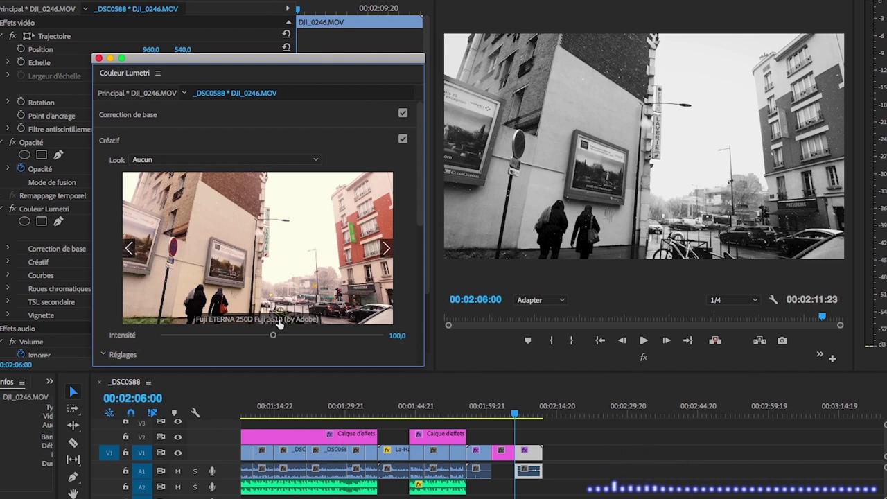
{"action": "left_click", "coordinate": [386, 249]}
{"action": "left_click", "coordinate": [386, 248]}
{"action": "left_click", "coordinate": [386, 249]}
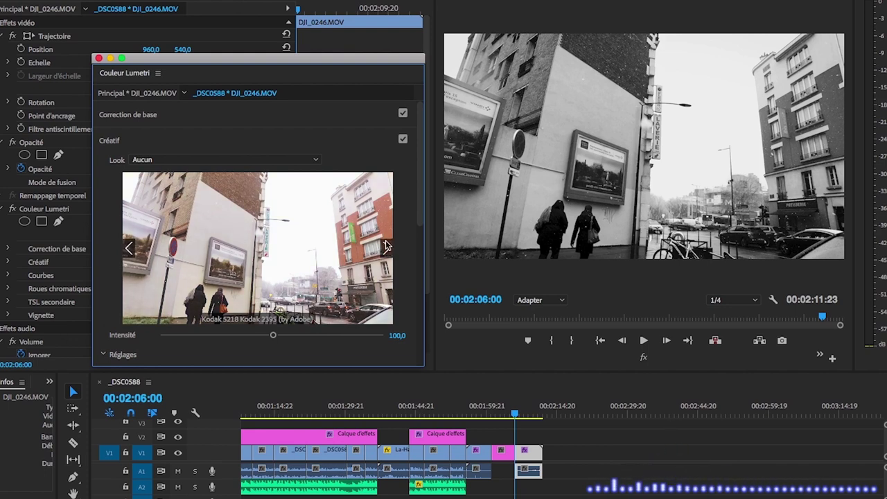
{"action": "left_click", "coordinate": [387, 246]}
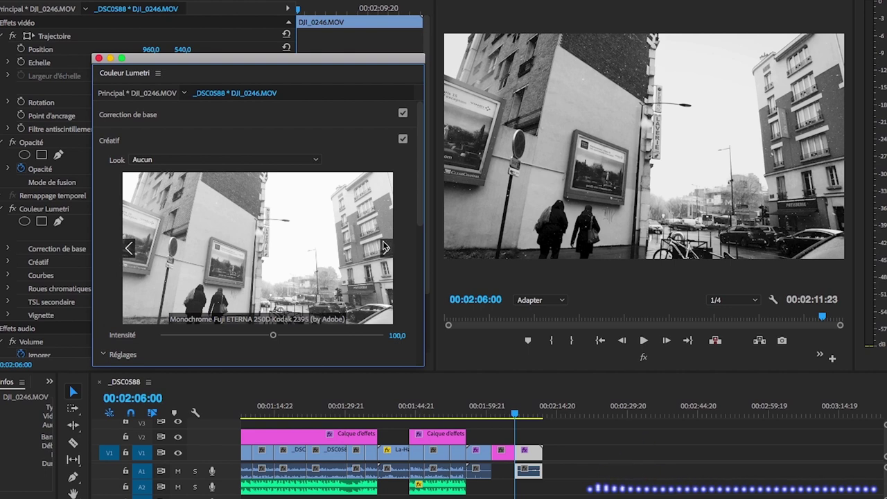
{"action": "left_click", "coordinate": [388, 249]}
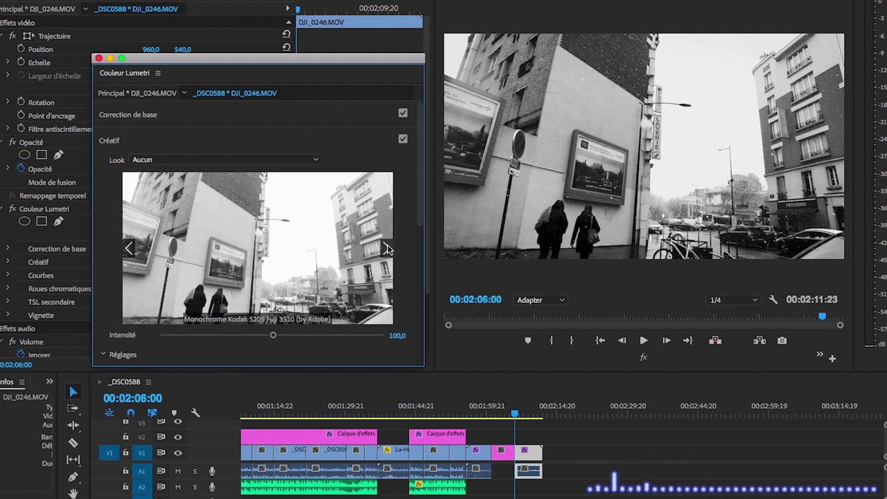
{"action": "left_click", "coordinate": [388, 248]}
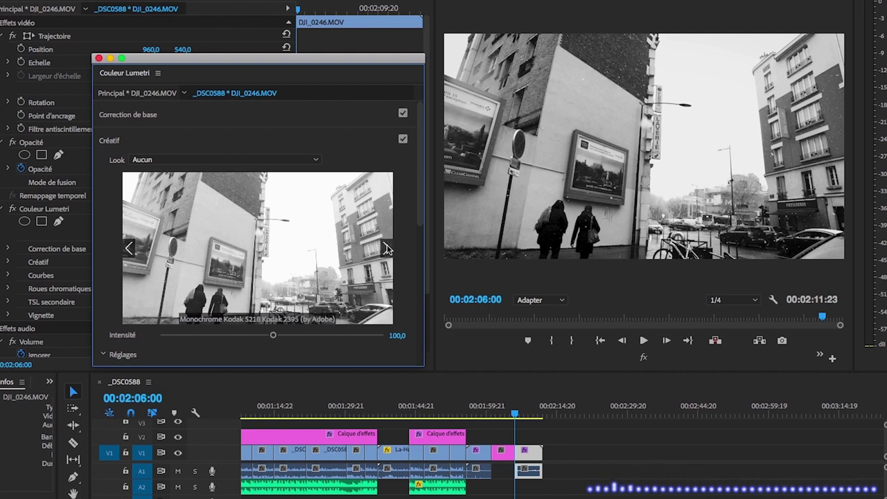
{"action": "left_click", "coordinate": [387, 249]}
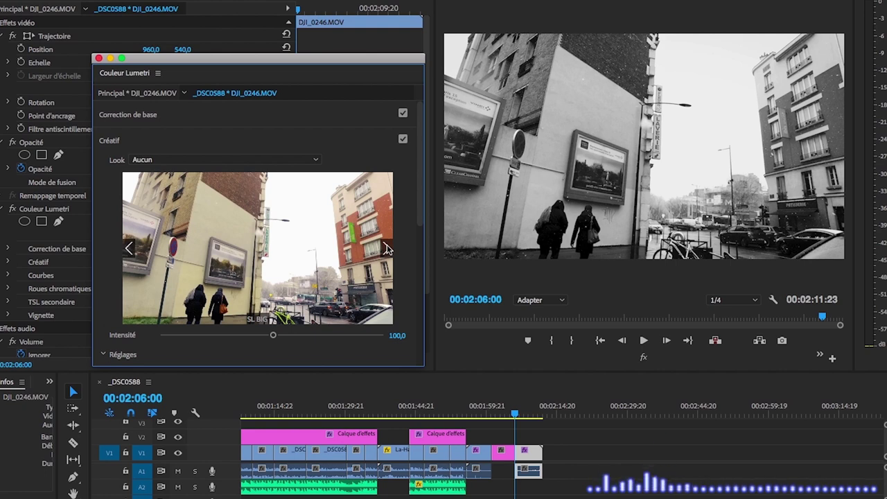
{"action": "left_click", "coordinate": [388, 249]}
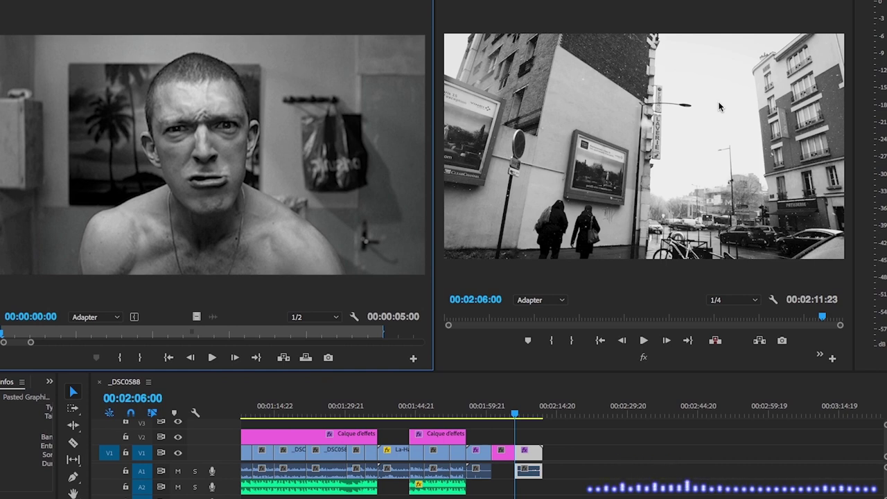
Move the playhead to 02:08:14 on the timeline ruler to play the graded clip.
{"action": "left_click", "coordinate": [527, 413]}
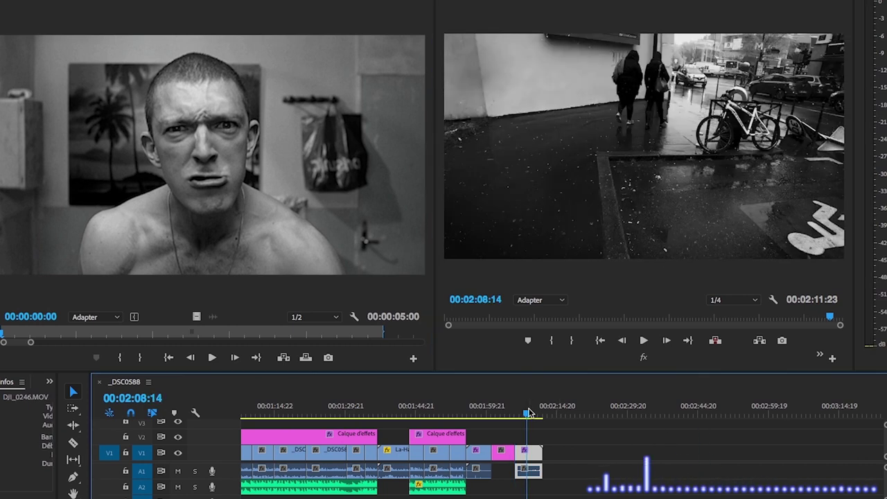